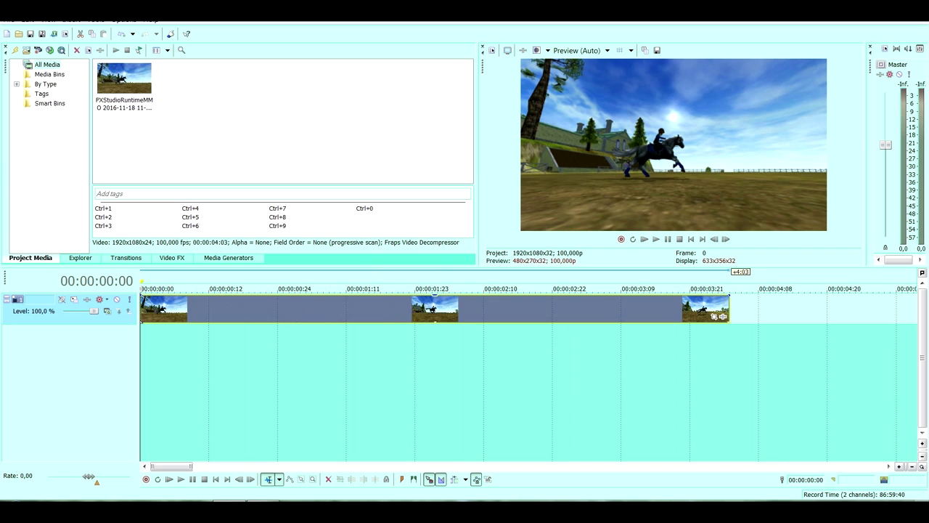
Insert a new video track above the horse clip and place the (Legacy) Text Default Text preset at its start
right_click(108, 369)
click(142, 401)
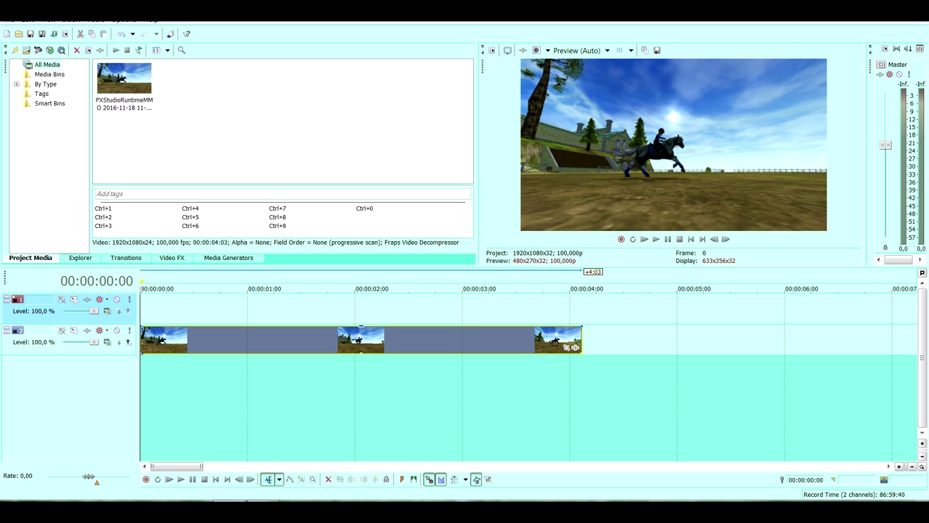
click(229, 257)
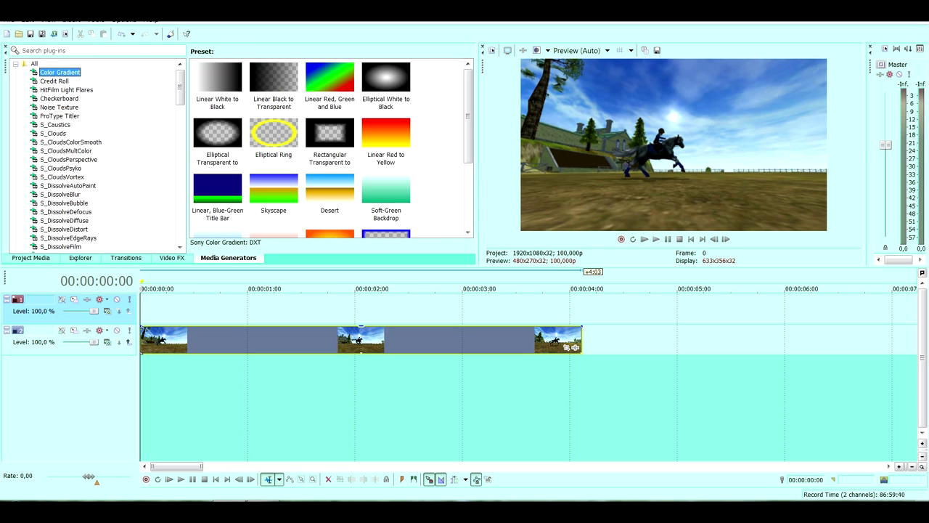
click(469, 198)
scroll(329, 145, up, 3)
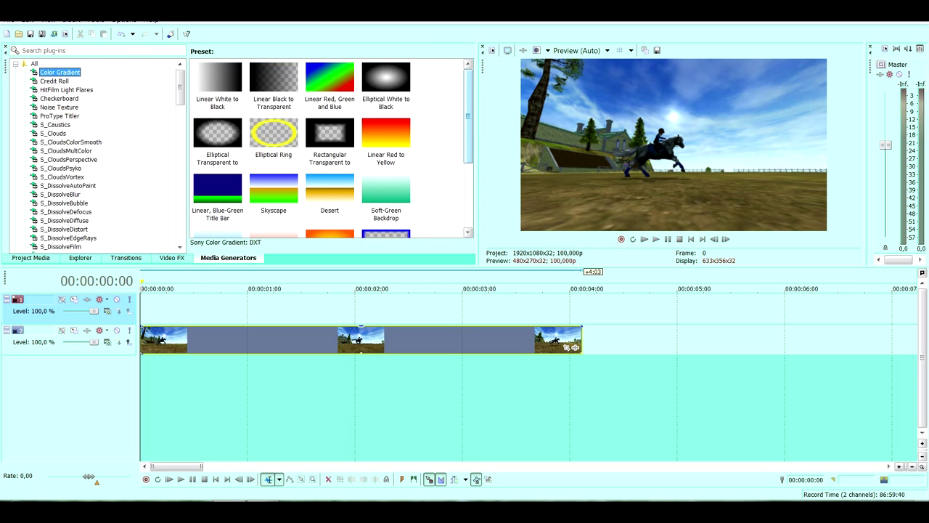
scroll(94, 156, down, 2)
scroll(94, 156, up, 2)
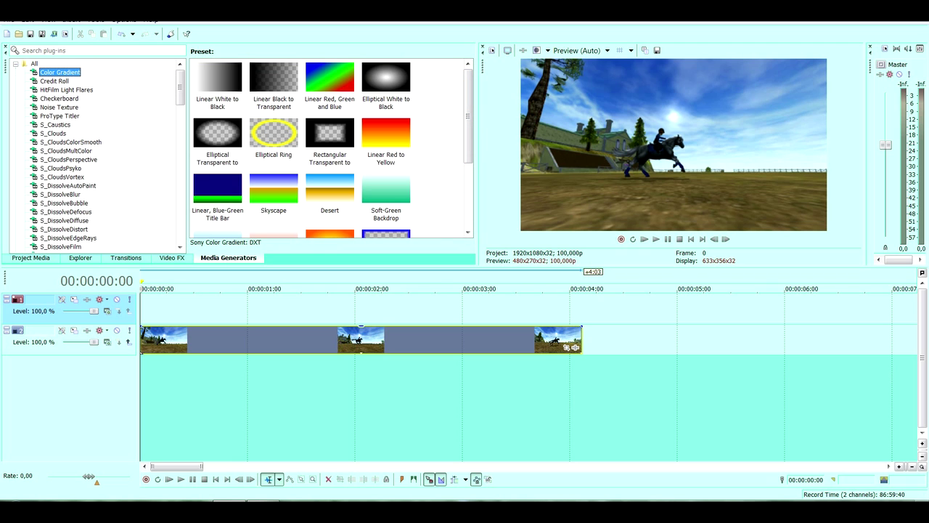
scroll(94, 156, down, 20)
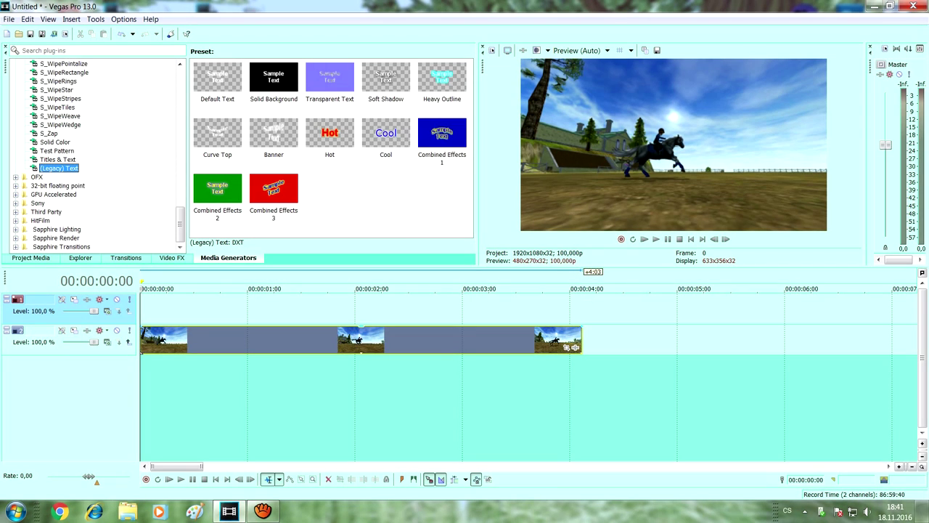
click(38, 330)
scroll(472, 392, down, 1)
drag(218, 80, 143, 305)
click(494, 53)
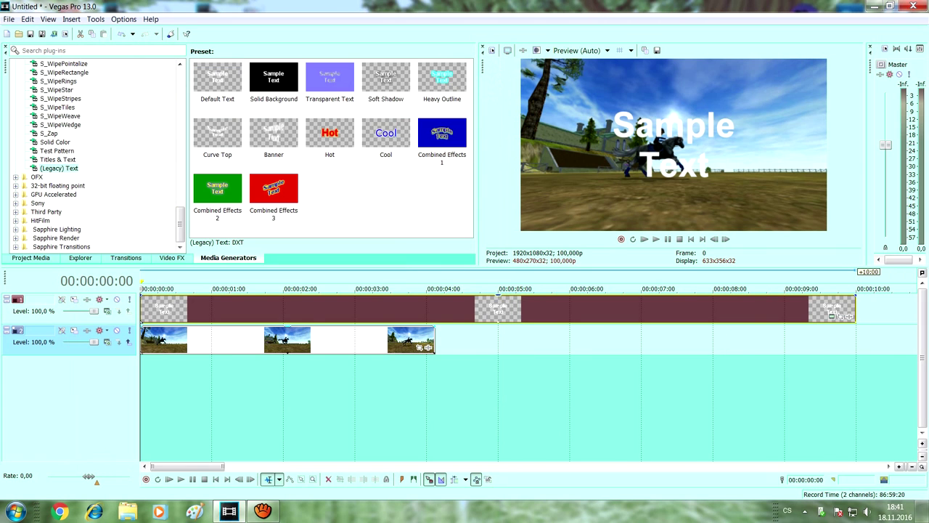
Split the text event at 00:00:00:23 and delete the part after the cut
scroll(295, 311, up, 1)
click(295, 311)
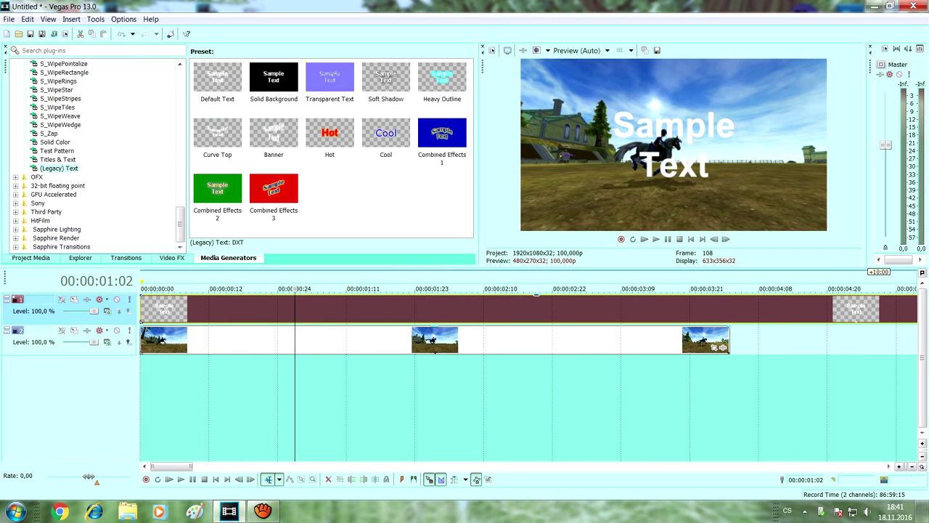
click(398, 311)
click(272, 339)
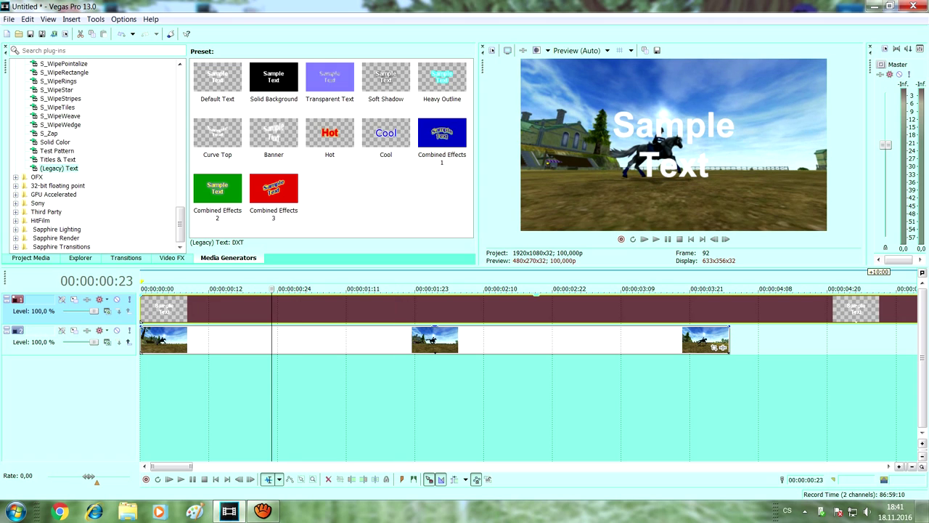
key(s)
key(Delete)
Open the shortened text event's generator settings and replace the sample text with "BAGR"
click(204, 311)
click(248, 317)
drag(131, 200, 341, 269)
key(BackSpace)
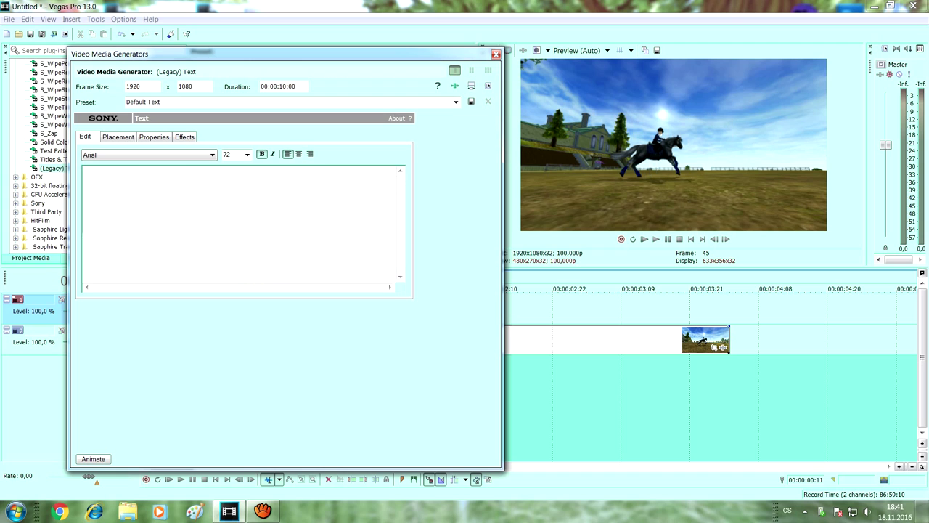
text(BAGR)
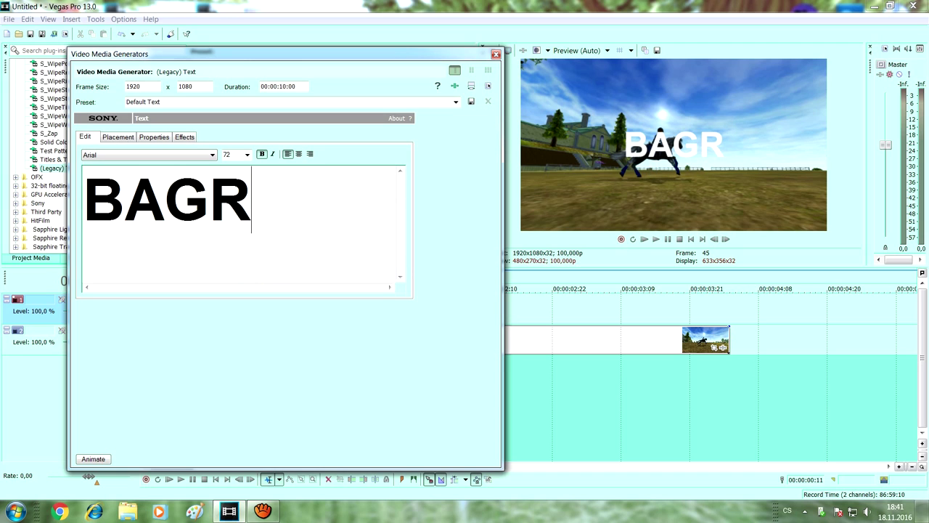
key(ctrl+a)
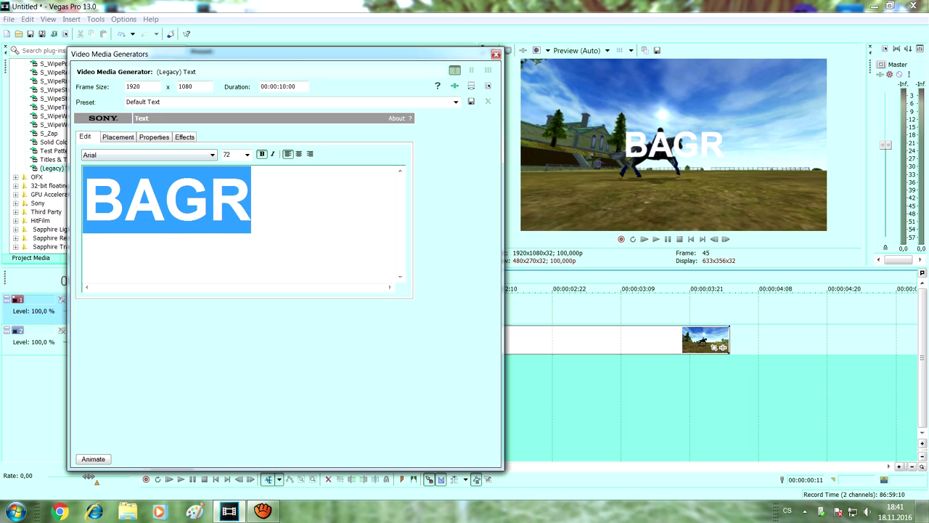
click(253, 201)
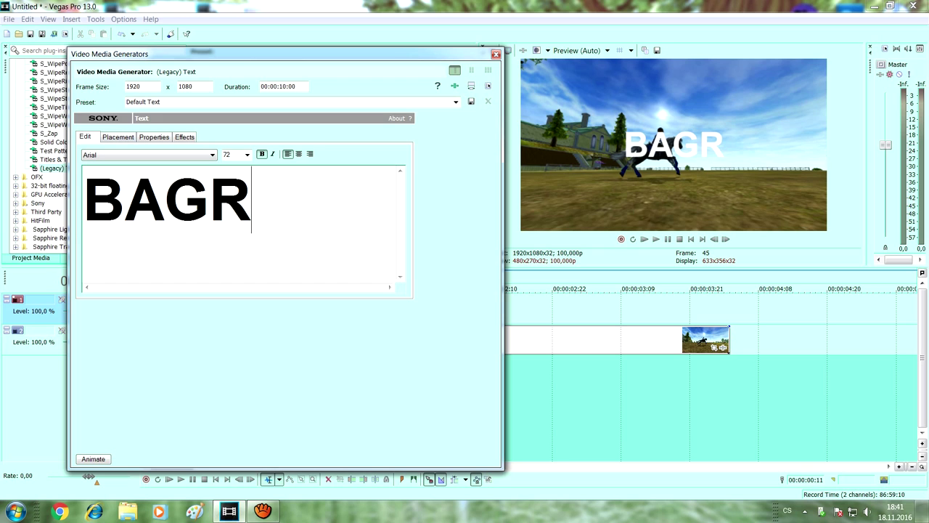
click(212, 154)
click(212, 155)
Tighten the BAGR text's tracking to 0.864
key(ctrl+a)
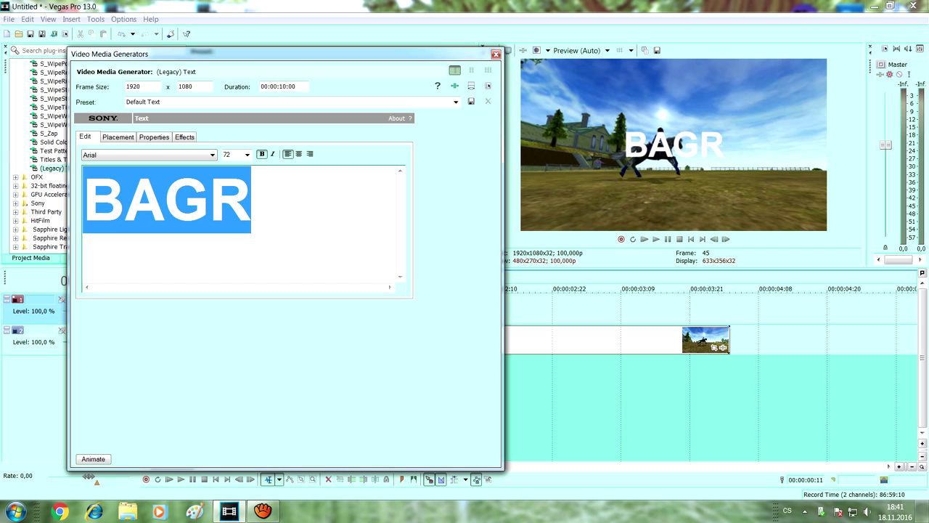
key(ctrl+Tab)
key(ctrl+Tab)
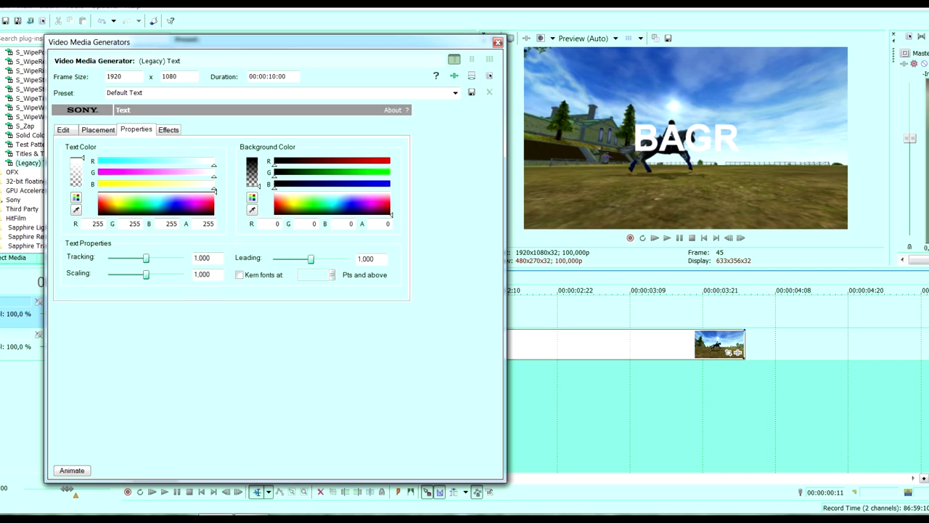
mouse_move(146, 259)
mouse_down()
mouse_move(136, 258)
mouse_move(183, 258)
mouse_move(140, 258)
mouse_up()
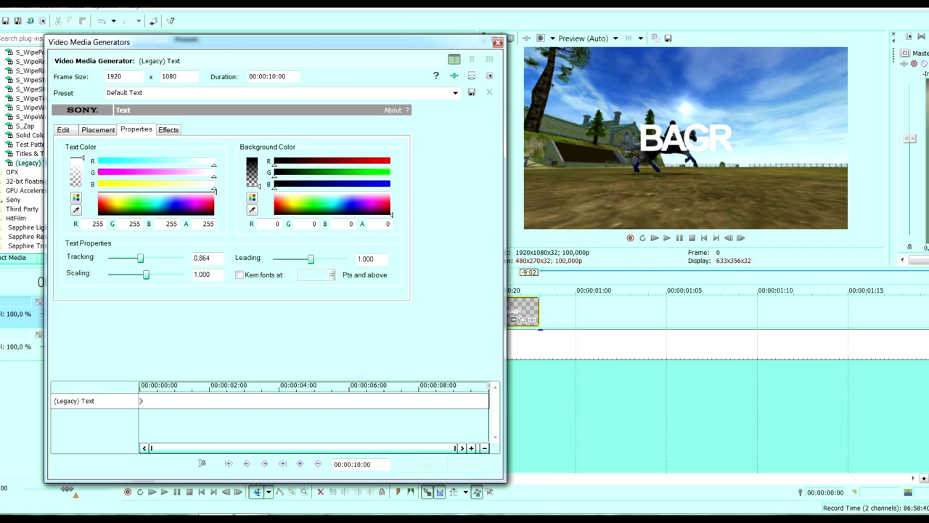
Draw a black outline around the BAGR text with feather and width both set to 1.000
click(168, 130)
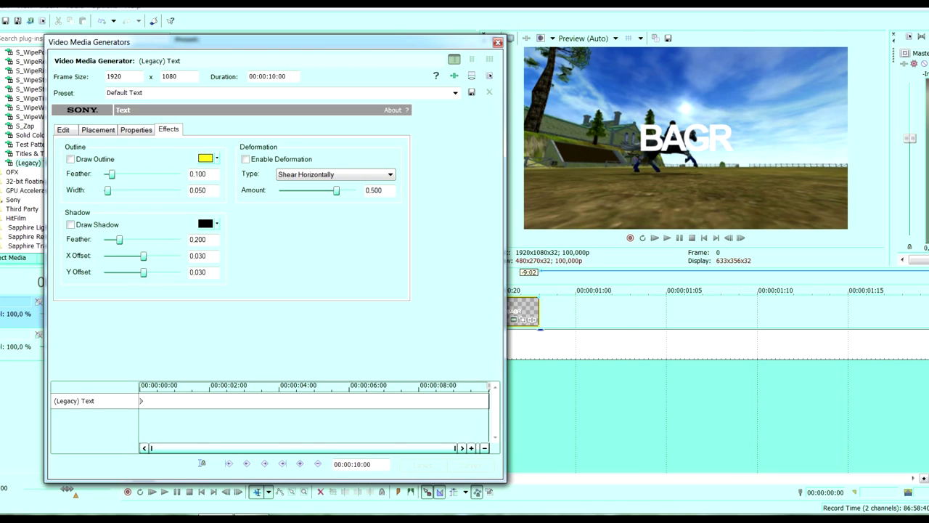
click(70, 159)
click(136, 130)
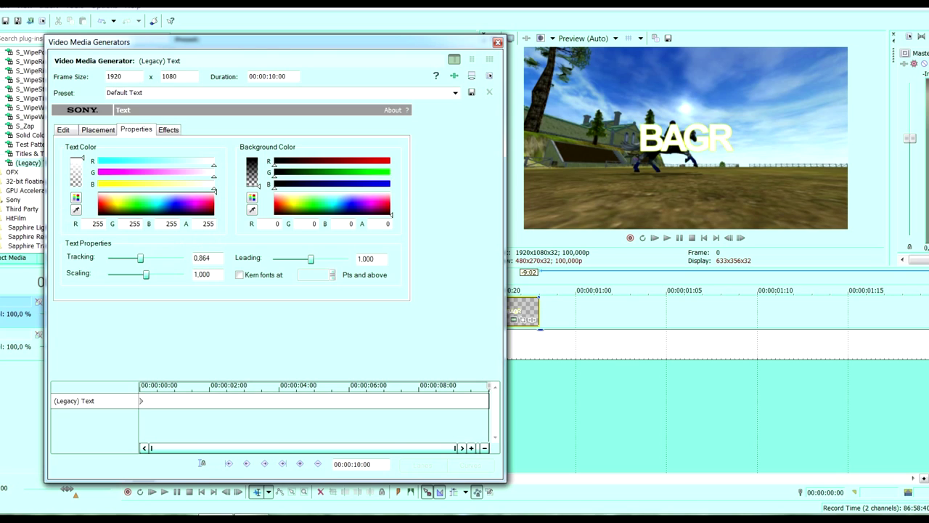
click(169, 130)
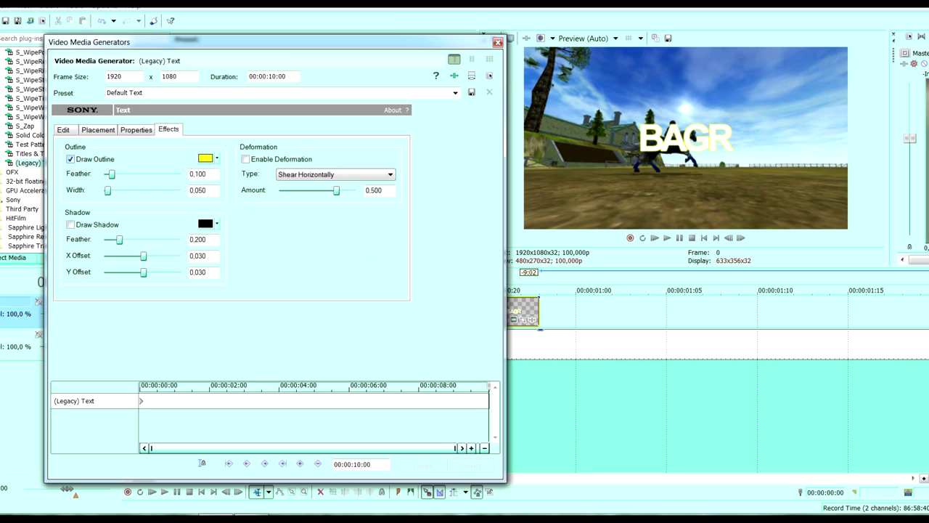
click(216, 158)
mouse_move(258, 202)
mouse_down()
mouse_move(233, 200)
mouse_move(266, 194)
mouse_move(261, 210)
mouse_up()
drag(107, 191, 181, 190)
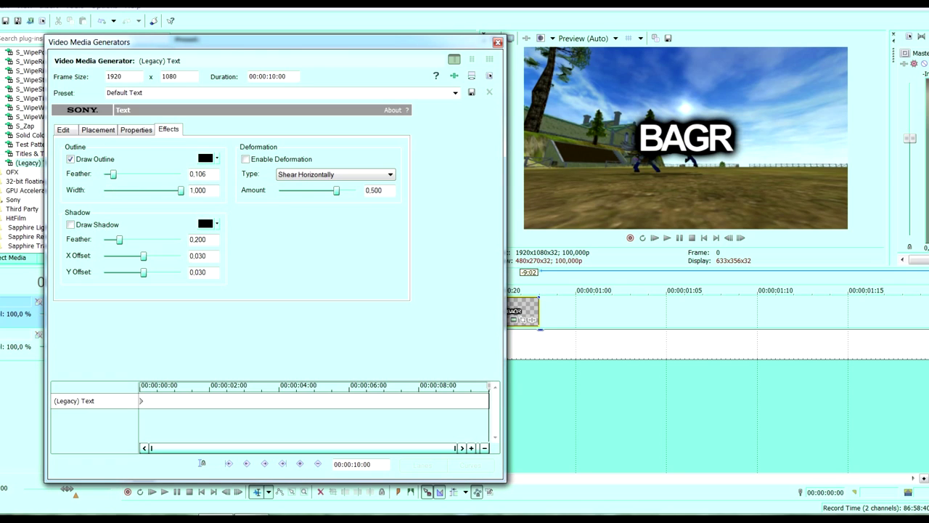
drag(112, 174, 181, 174)
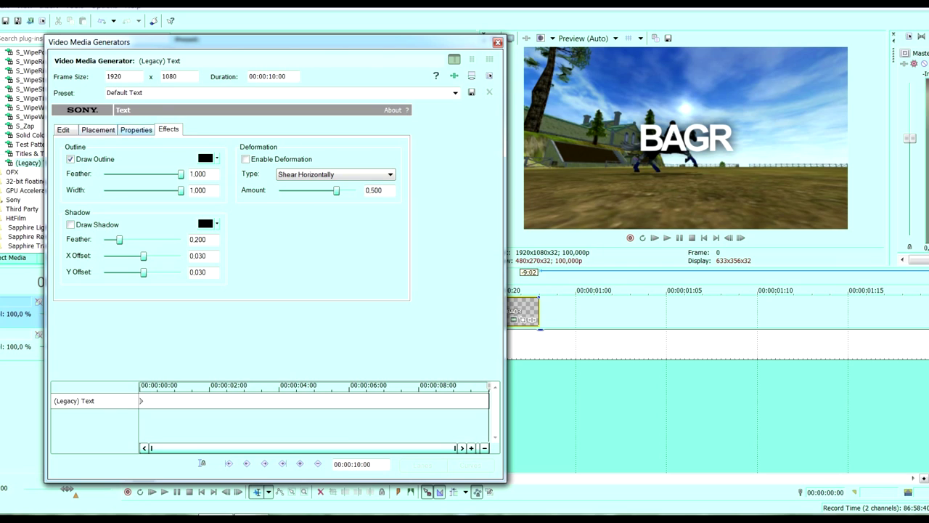
Make the BAGR text's fill fully transparent with alpha 0 and change its outline colour to white
click(137, 130)
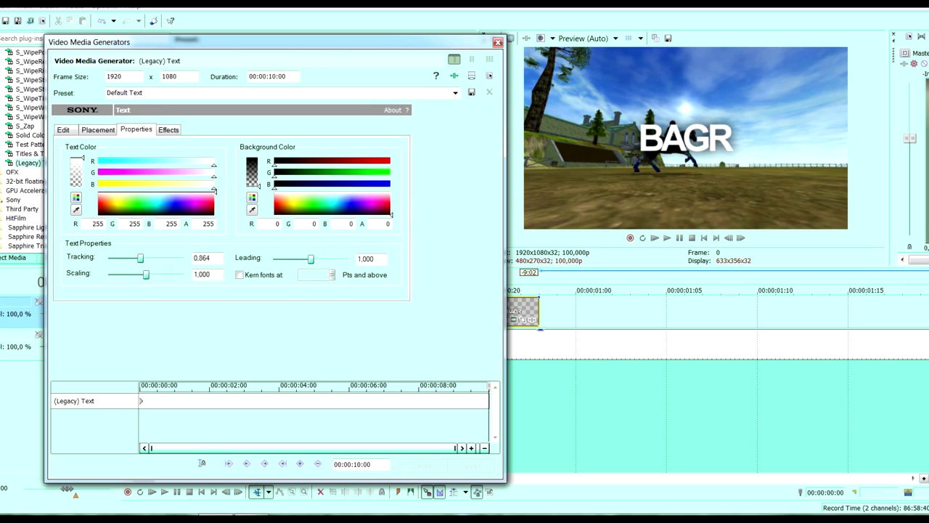
drag(82, 157, 82, 187)
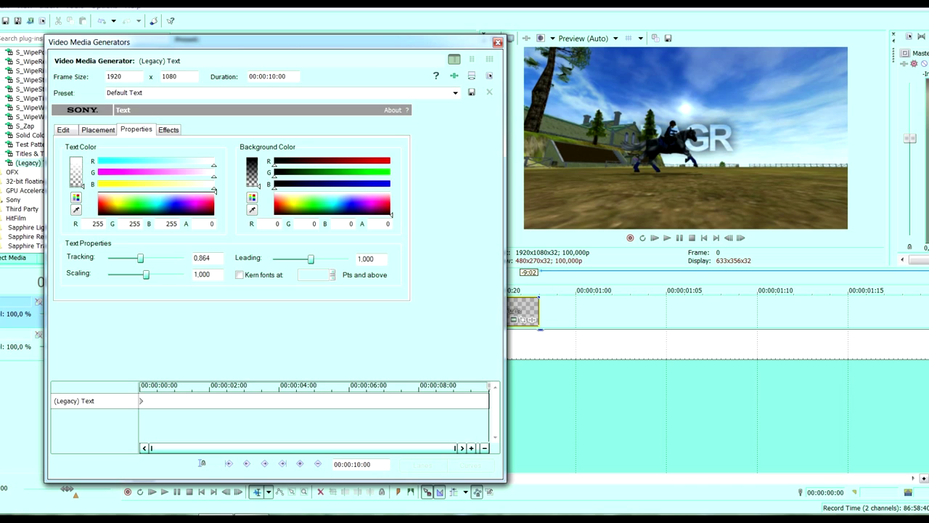
click(168, 130)
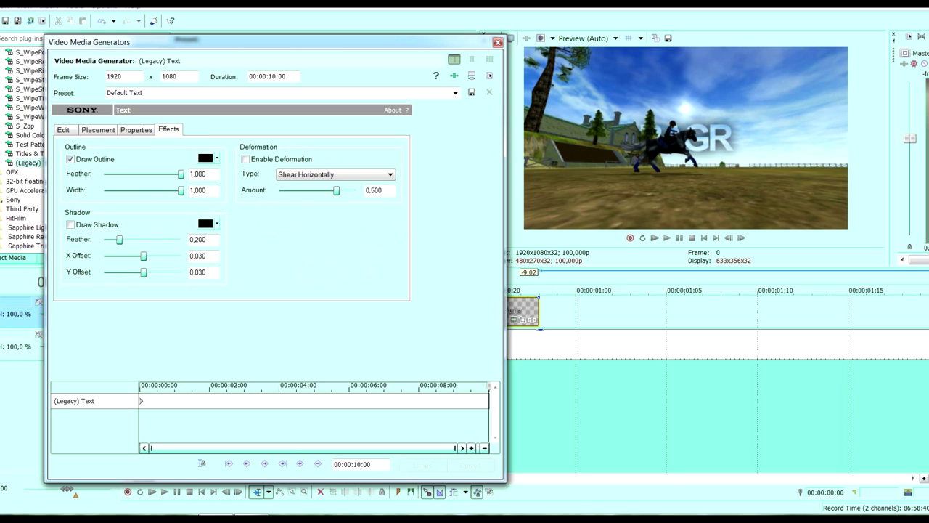
click(217, 158)
click(247, 194)
click(283, 250)
Enlarge the BAGR text to a scaling of 2.701 and close its generator settings
click(136, 130)
drag(145, 274, 167, 274)
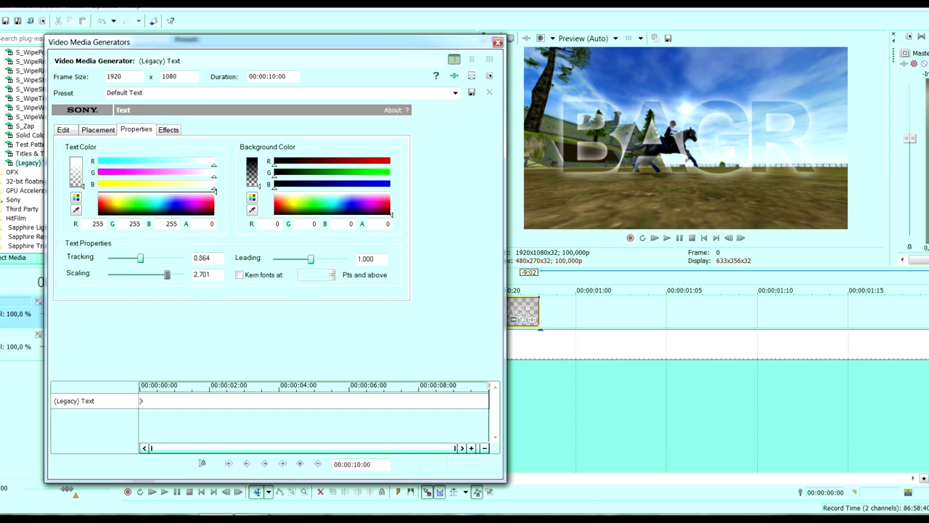
click(498, 42)
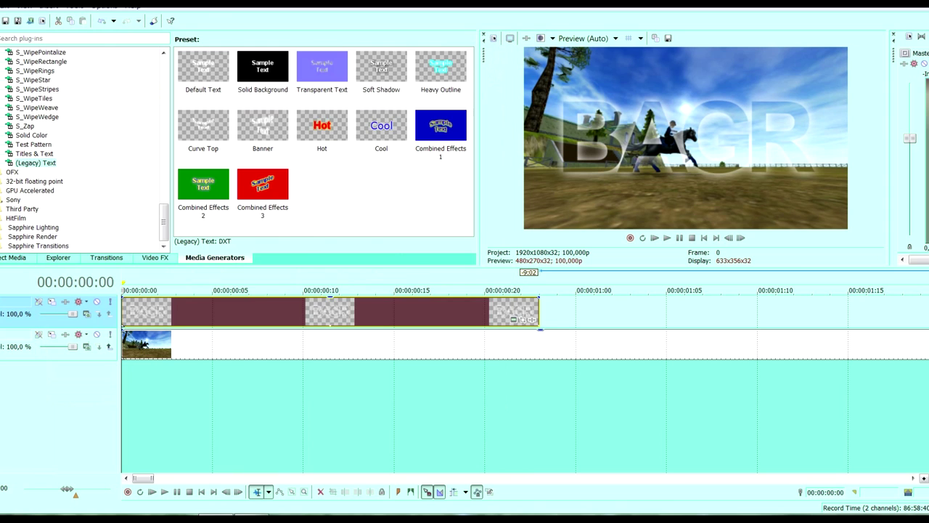
Select the horse clip on the lower track and display the Color Corrector video effect presets
scroll(524, 385, down, 1)
click(133, 345)
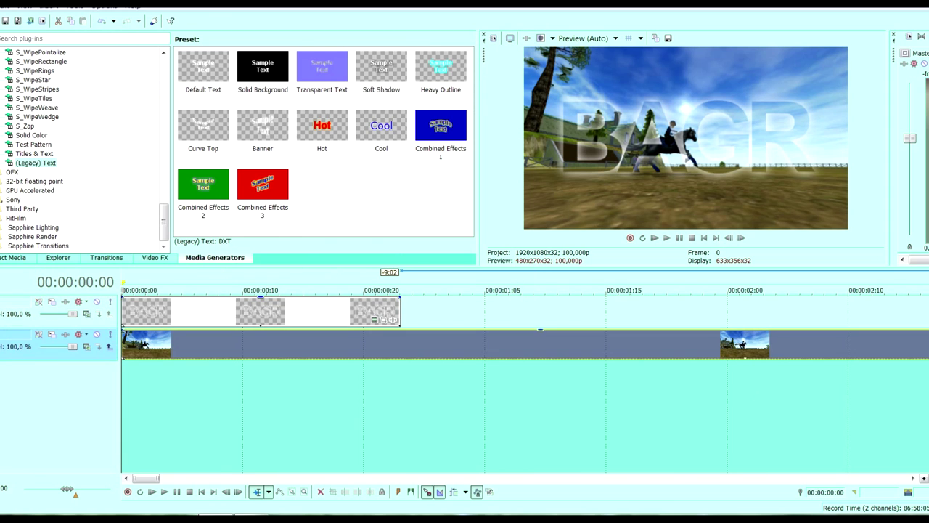
click(155, 258)
click(38, 135)
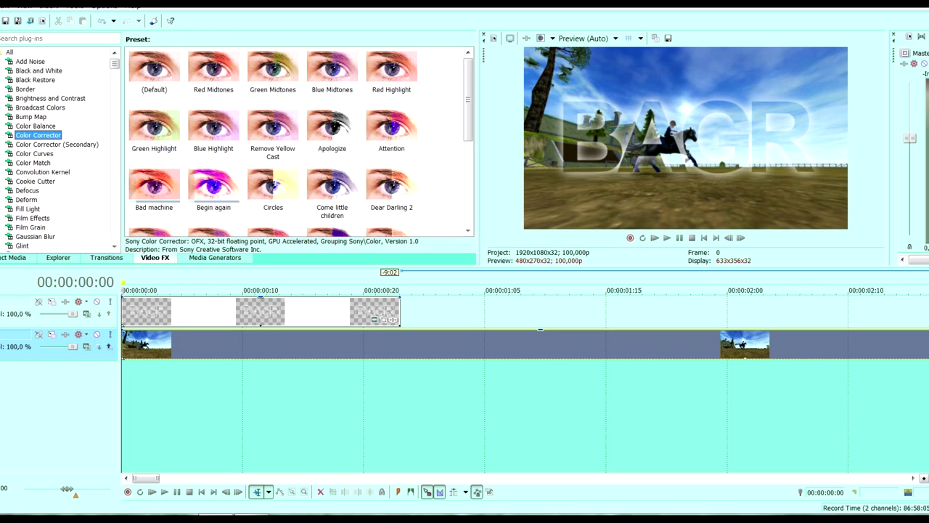
Try the Color Corrector's Dear Darling 2 preset on the horse clip, then remove the effect
click(213, 185)
click(391, 187)
double_click(391, 187)
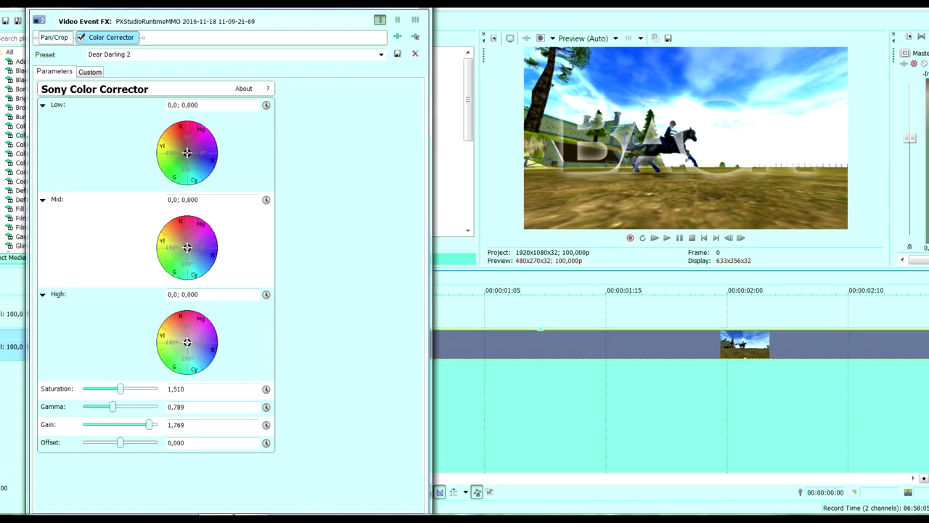
click(415, 37)
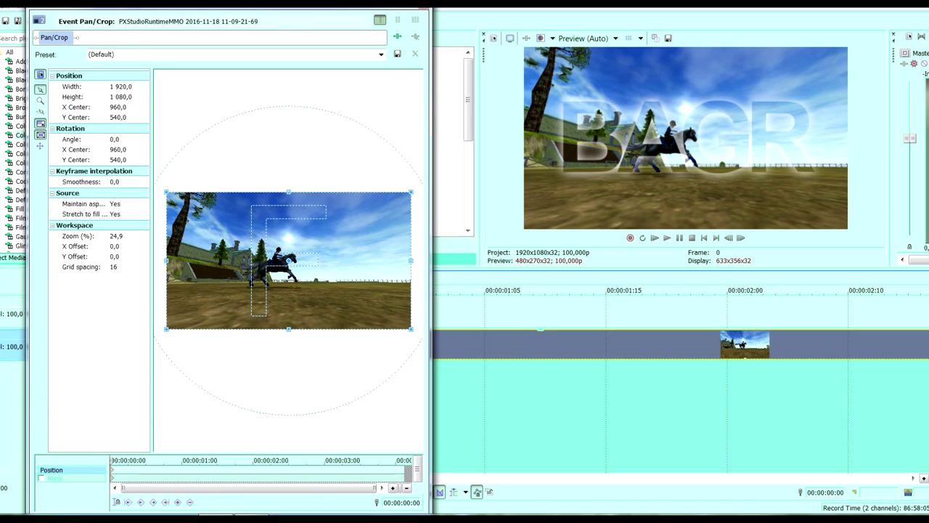
click(422, 8)
Apply the Color Corrector's Attention preset to the horse clip
drag(391, 125, 145, 345)
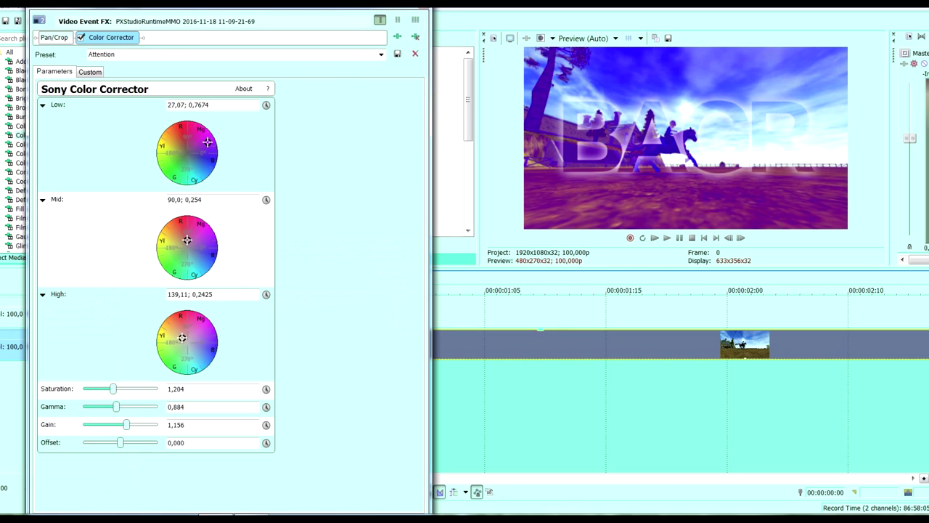
click(422, 8)
Crop the horse clip to about 949 × 534 in Event Pan/Crop and centre the frame on the horse and rider
scroll(407, 345, down, 3)
click(573, 352)
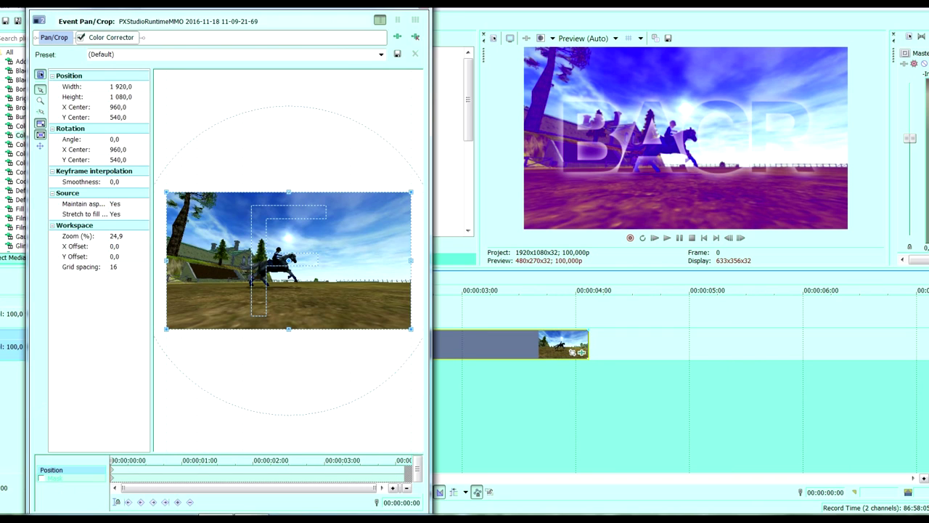
drag(411, 329, 349, 295)
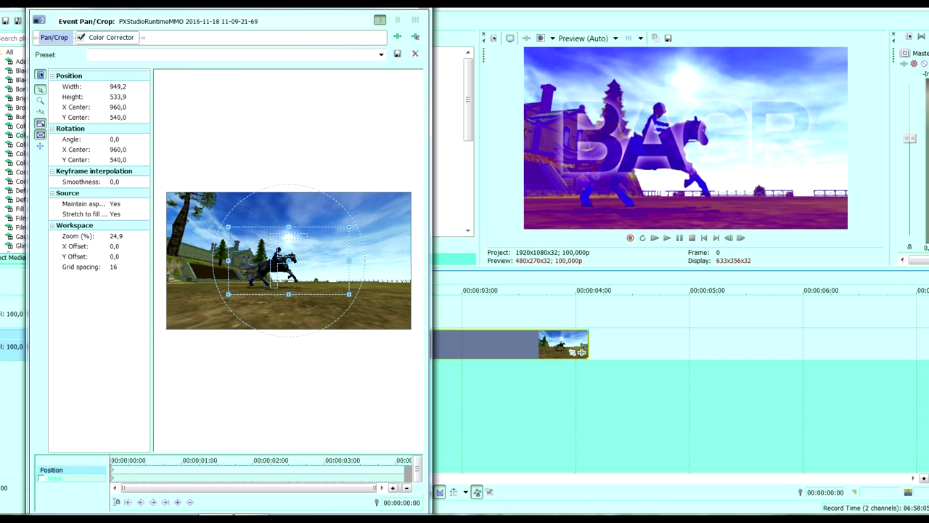
drag(289, 260, 286, 265)
key(Escape)
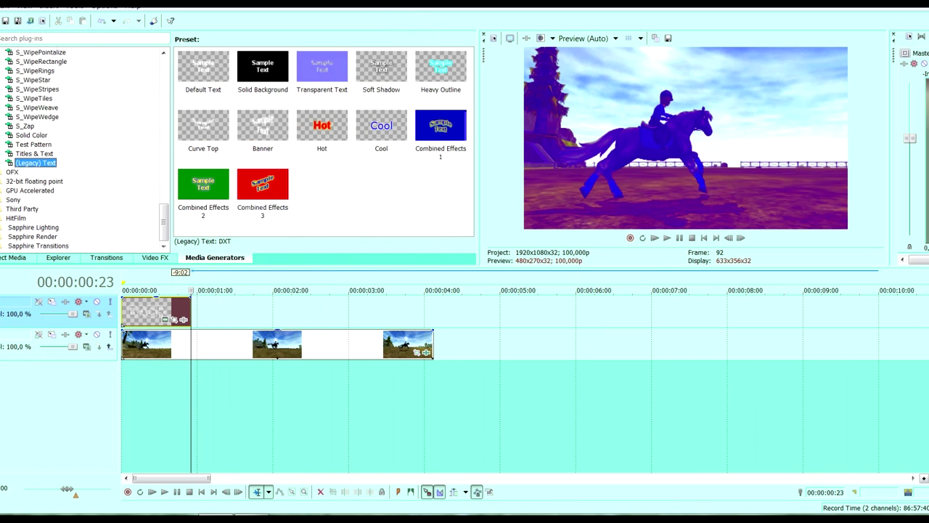
Add a Default Text event on the upper track at 00:00:00:23 and replace its sample text with "Bad machine"
drag(203, 68, 191, 312)
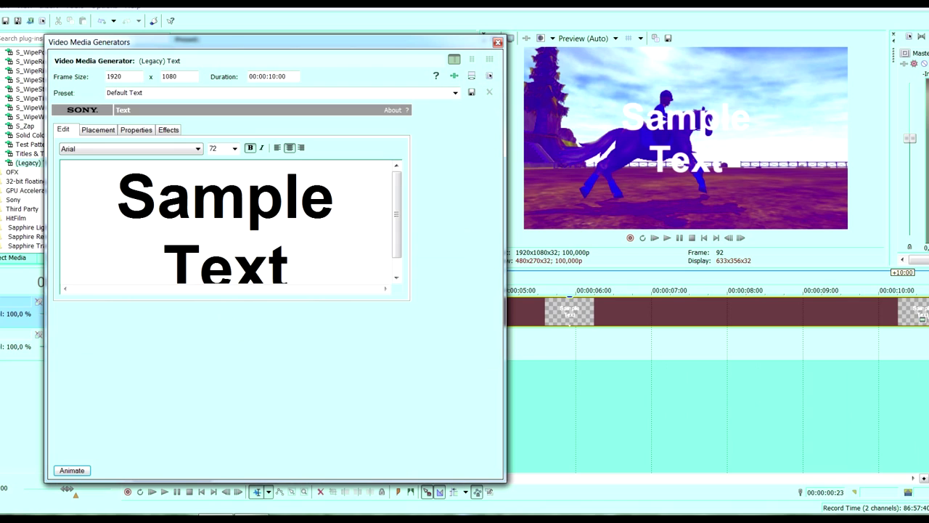
text(Bad machine)
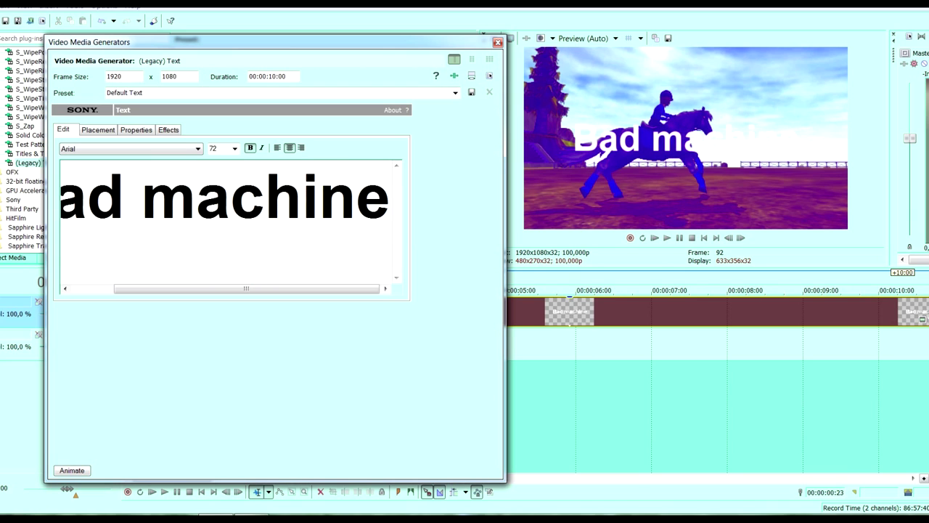
Set the "Bad machine" title's background color alpha to 107 for a semi-transparent black backdrop
click(169, 130)
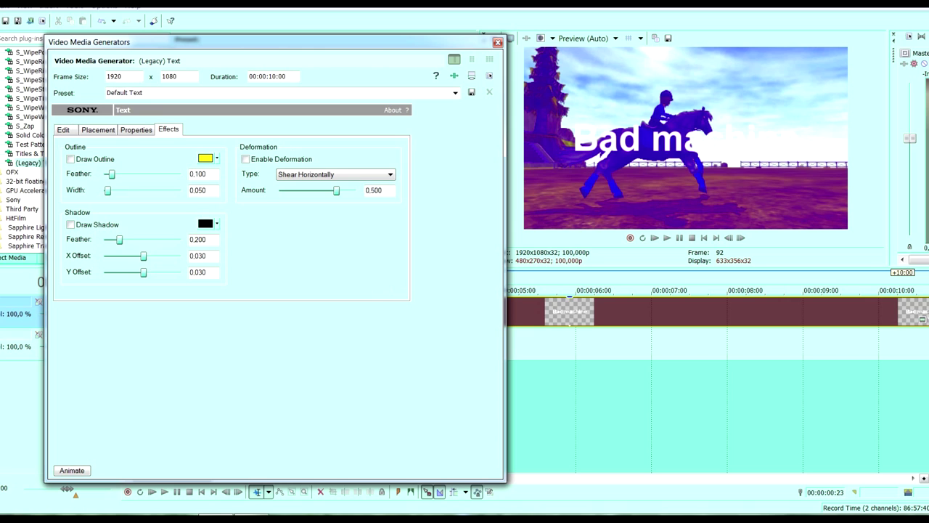
click(136, 129)
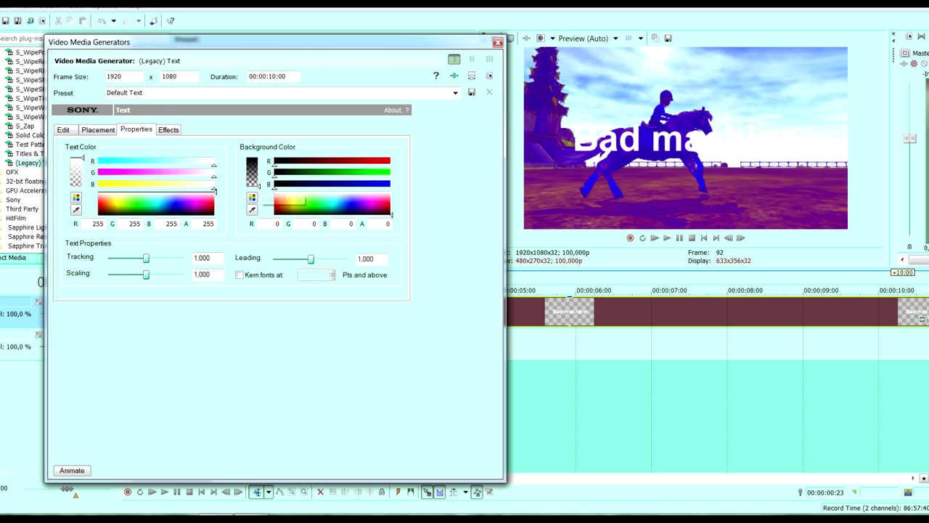
mouse_move(258, 186)
mouse_down()
mouse_move(259, 165)
mouse_move(259, 174)
mouse_up()
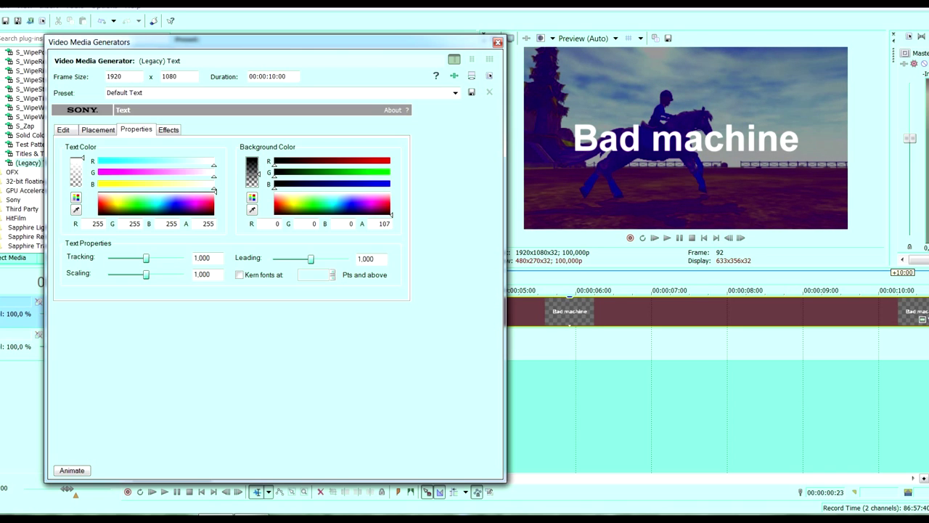
Change the font of the whole "Bad machine" text to Queen of Heaven
click(64, 130)
click(70, 197)
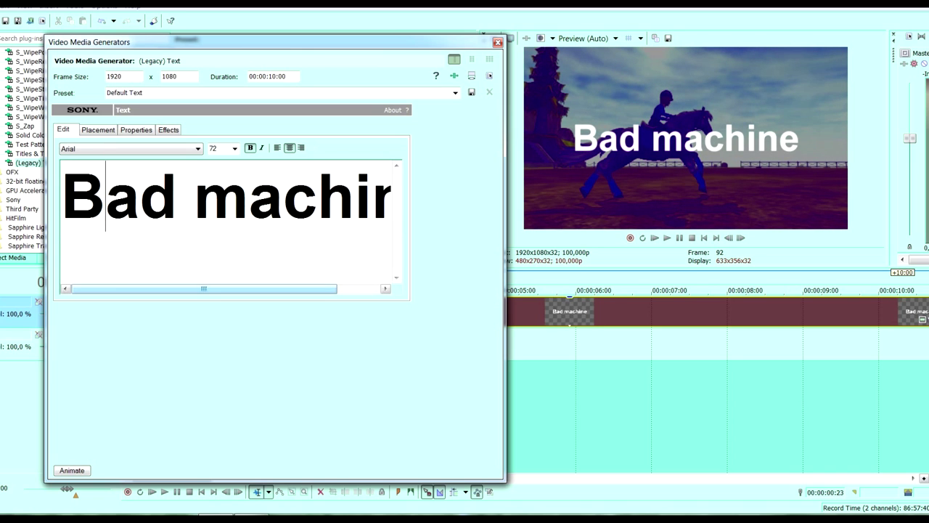
drag(64, 198, 400, 200)
click(197, 149)
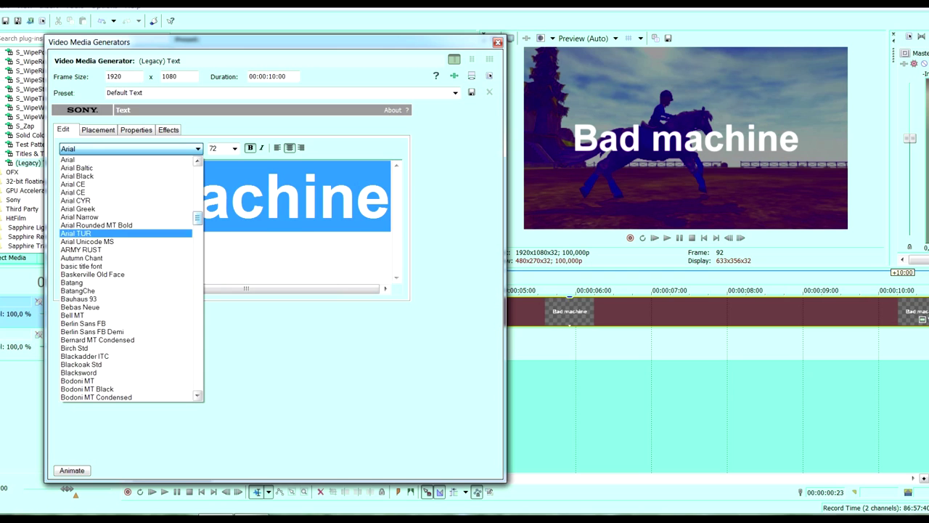
drag(198, 220, 198, 317)
scroll(130, 276, down, 20)
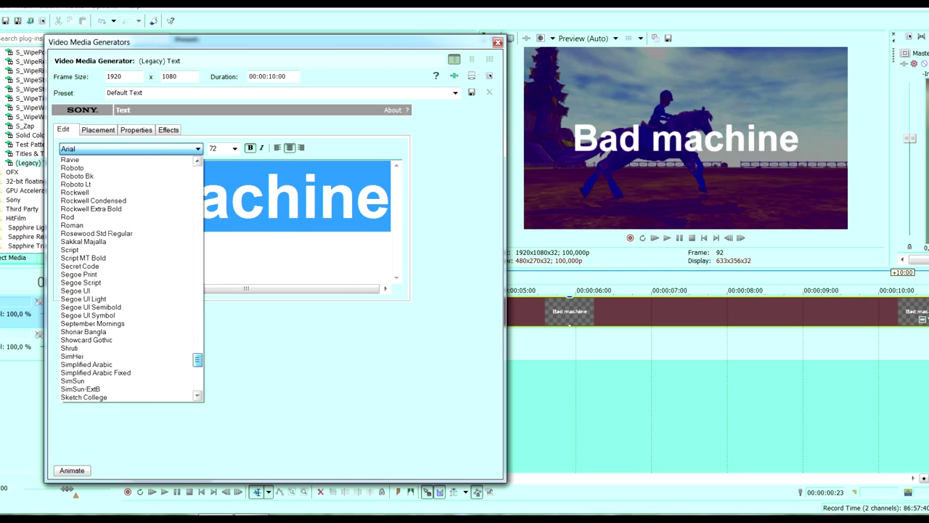
scroll(131, 276, down, 7)
scroll(131, 276, up, 12)
scroll(131, 276, down, 12)
scroll(130, 276, up, 20)
scroll(131, 276, up, 2)
scroll(131, 276, down, 17)
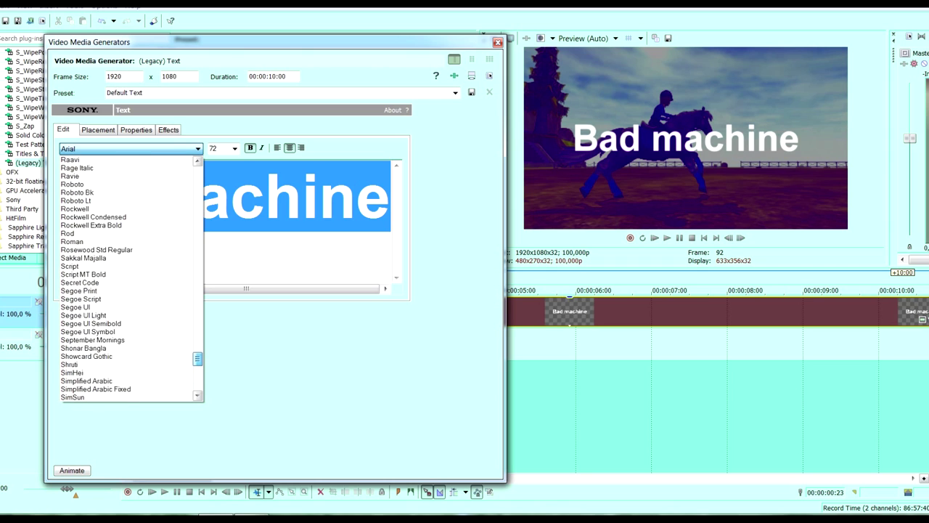
scroll(131, 276, down, 5)
scroll(130, 275, up, 20)
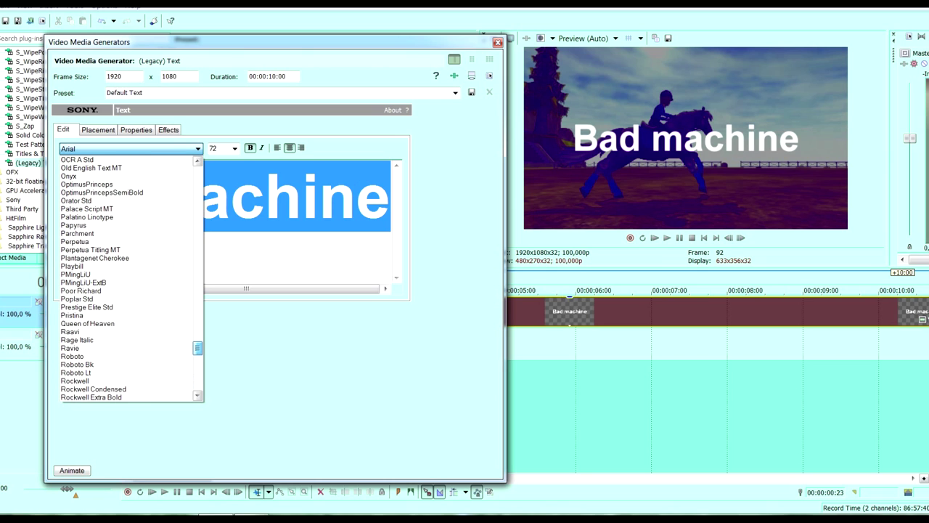
click(88, 324)
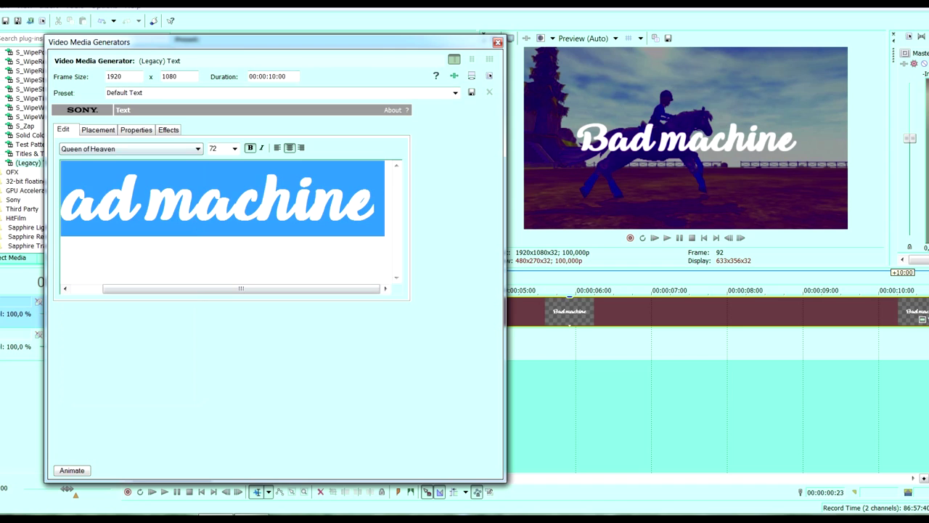
Set the "Bad machine" title's tracking to 0,905, scaling to 1,324 and text color alpha to 0, then close its generator settings
click(136, 130)
drag(146, 258, 149, 274)
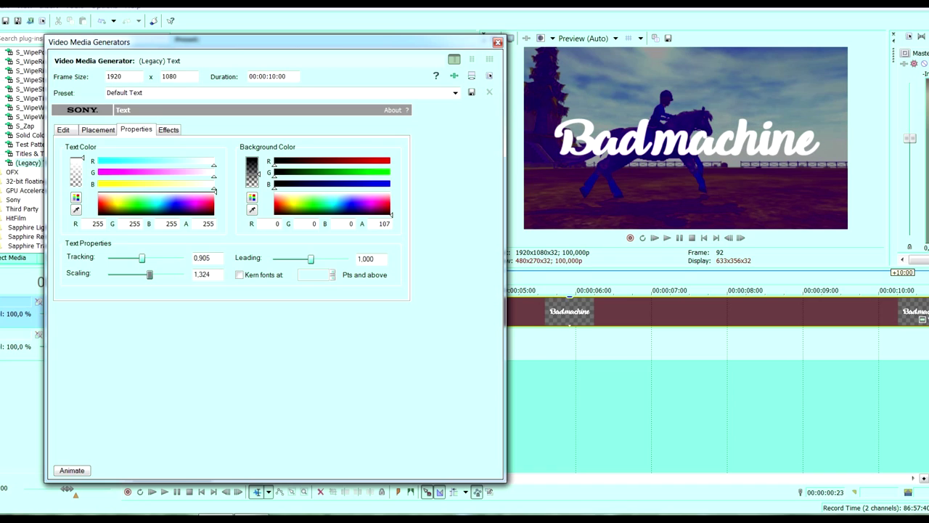
drag(81, 157, 81, 187)
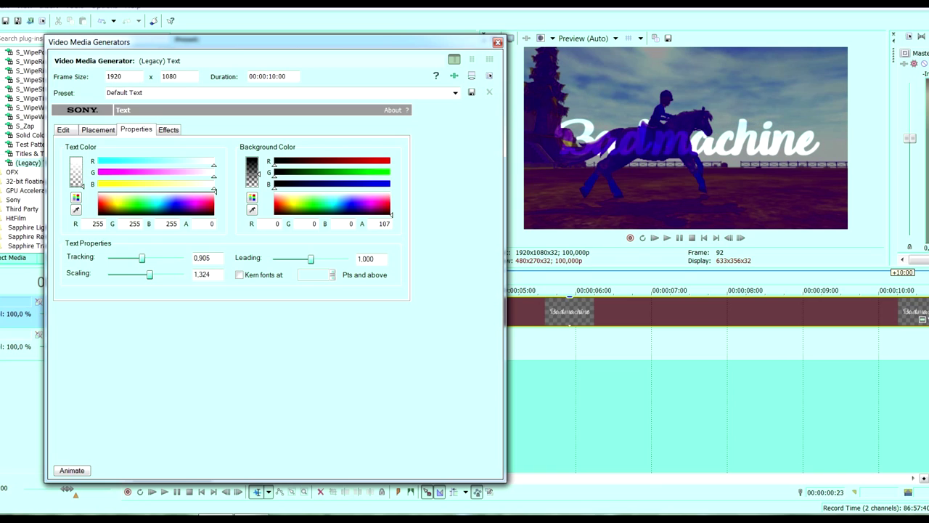
click(498, 42)
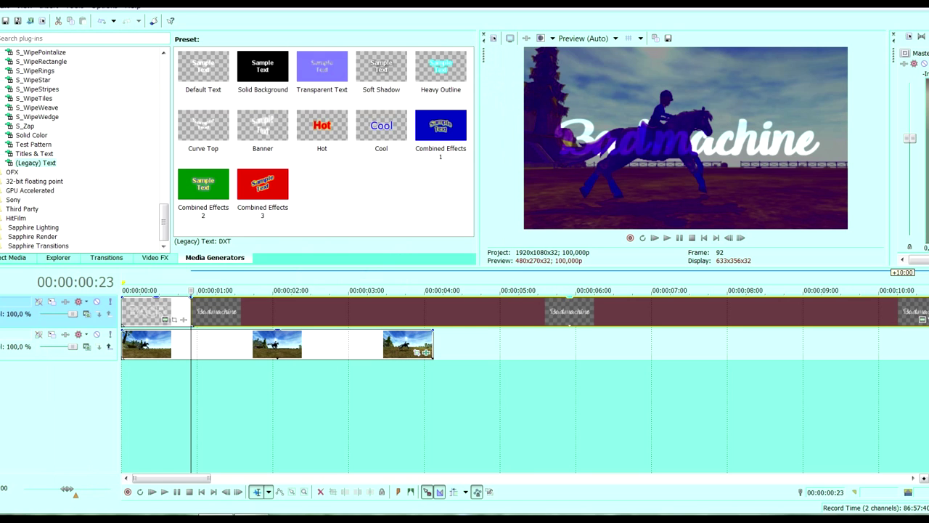
Play back the horse clip from 00:00:00:23 to review the see-through "Bad machine" title over the dimmed footage
click(667, 237)
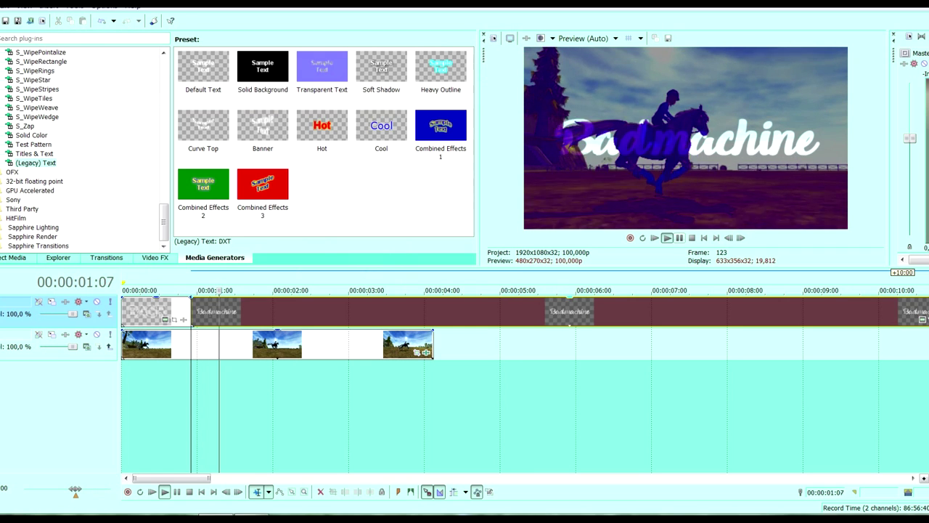
key(Return)
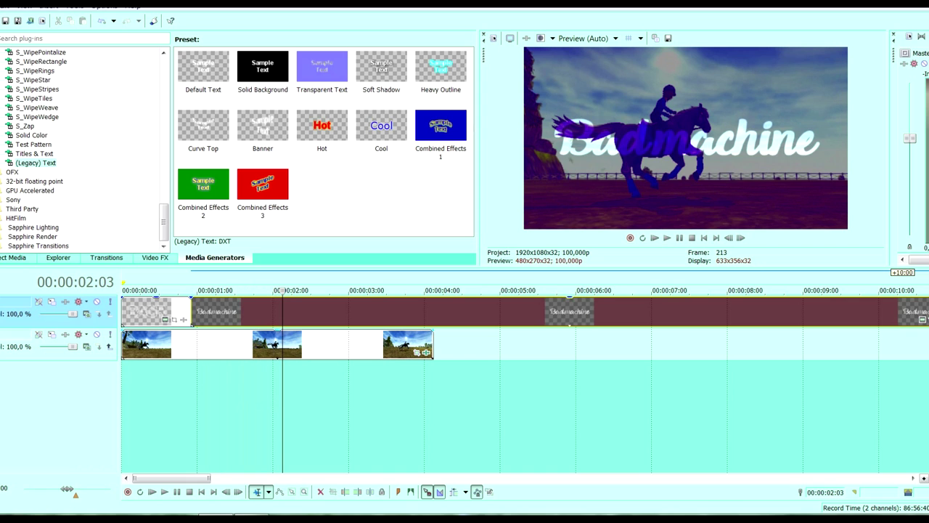
click(192, 312)
key(space)
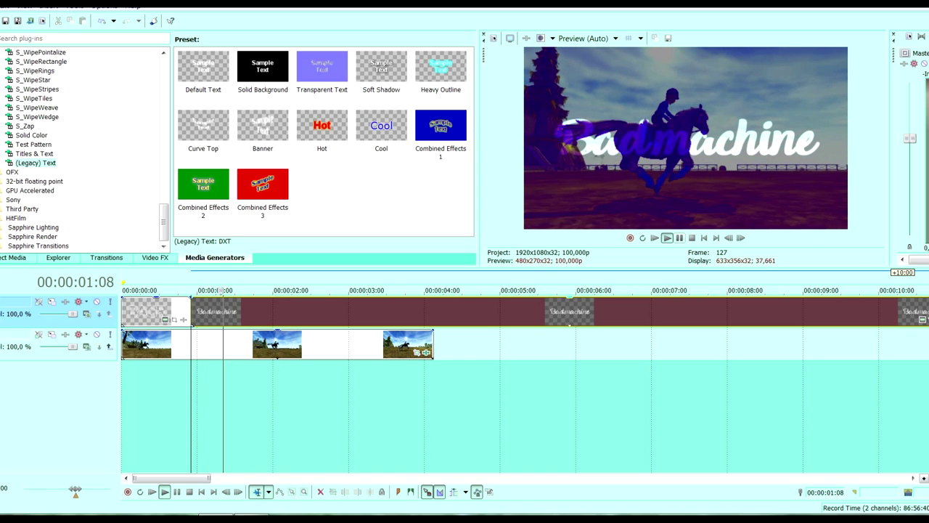
key(Return)
Reopen the "Bad machine" event's generated media settings and raise the black background's alpha to 255
scroll(192, 312, down, 3)
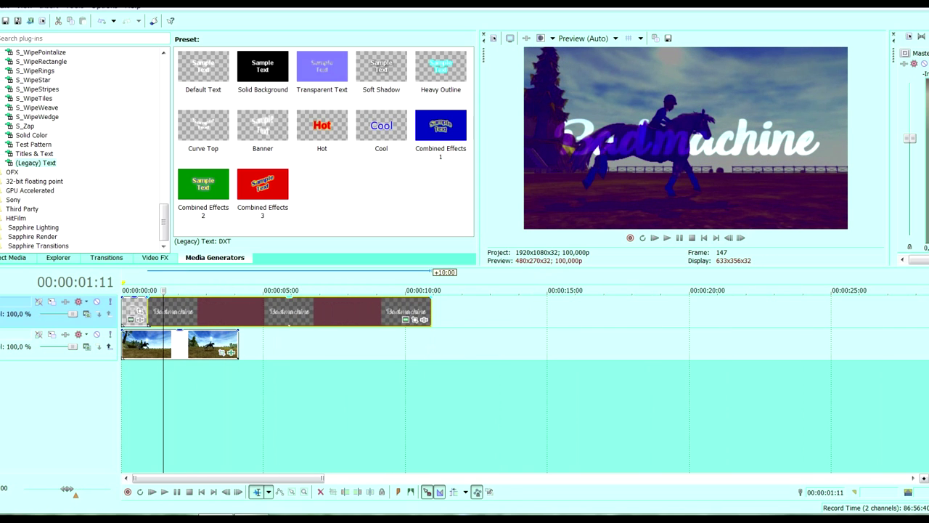
click(405, 319)
click(136, 130)
drag(258, 174, 258, 158)
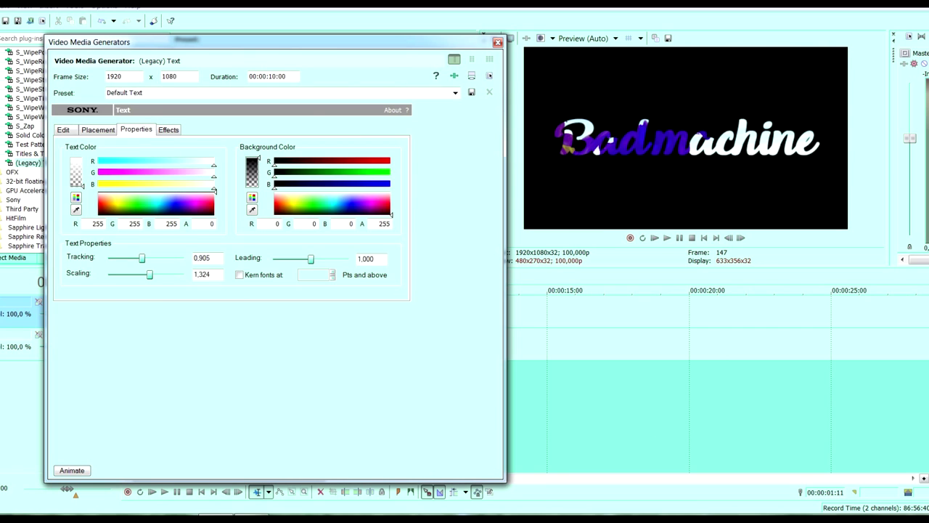
click(498, 42)
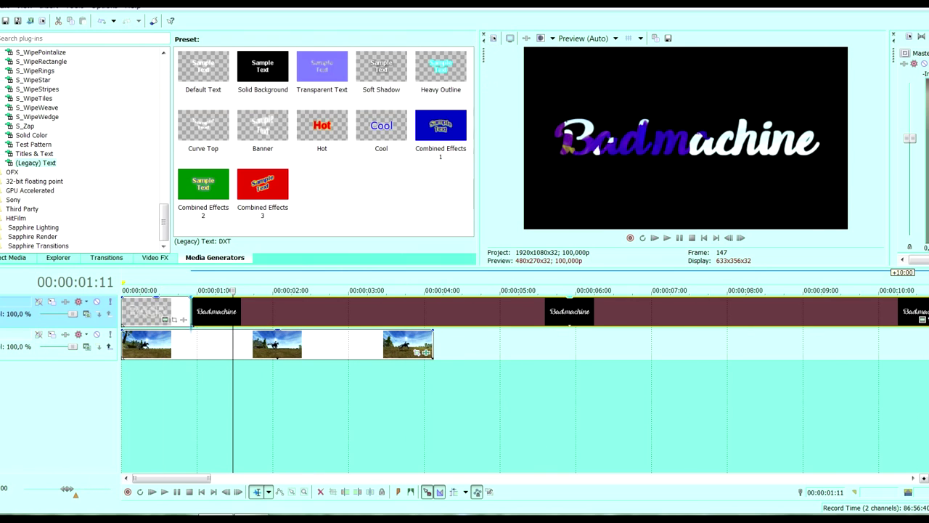
Play the "Bad machine" section from its start to review the footage showing through the letters on solid black
click(192, 312)
click(679, 239)
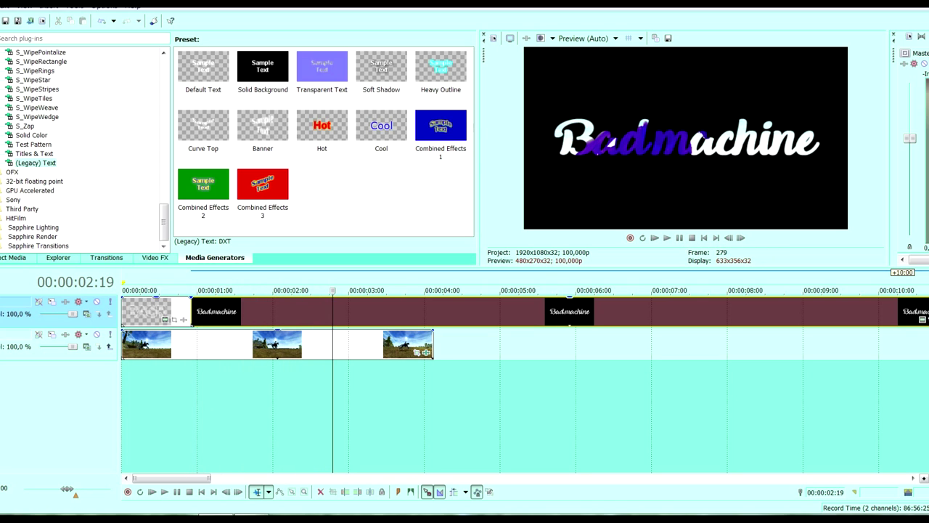
key(space)
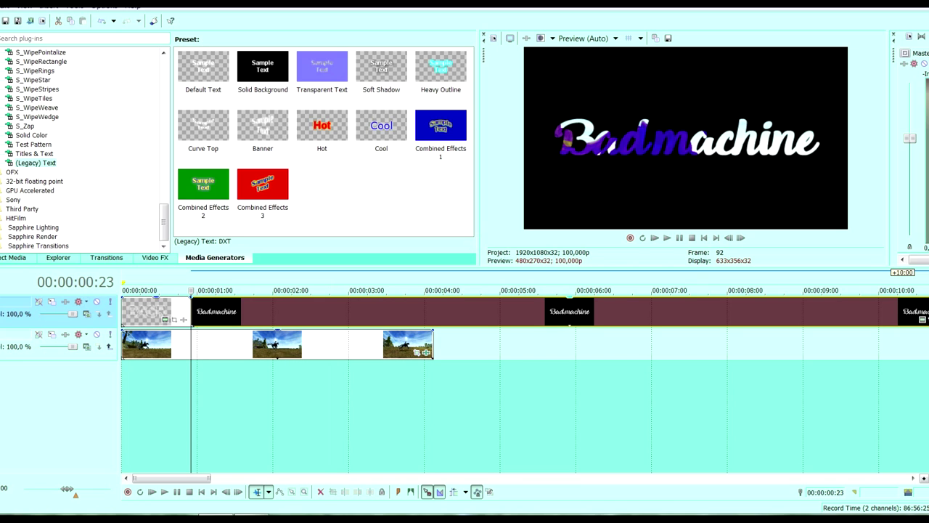
Split the "Bad machine" text event at 00:00:02:03 and delete the part after the cut
scroll(414, 312, up, 1)
click(414, 313)
click(447, 312)
key(s)
key(Delete)
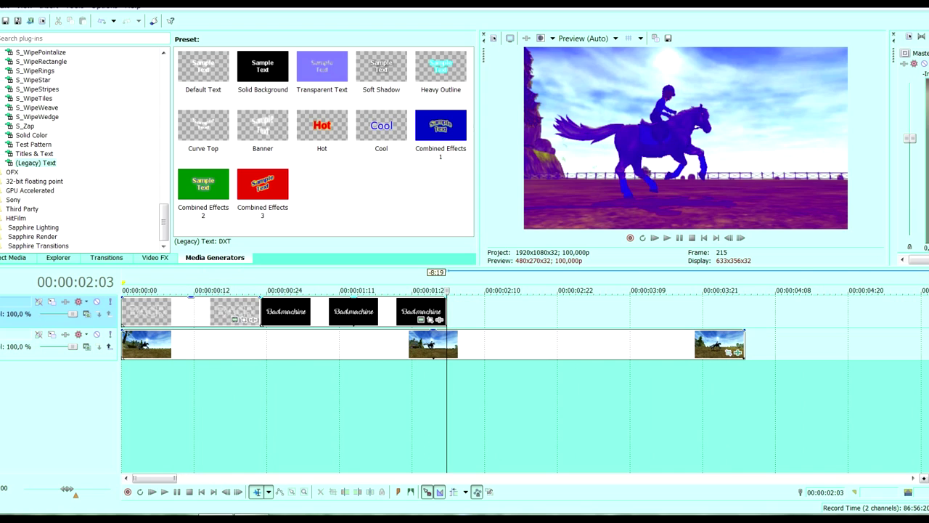
Add a Default Text event on the upper track at 00:00:02:03 and replace its sample text with "HURTS"
scroll(421, 319, down, 1)
scroll(421, 319, up, 1)
drag(203, 67, 449, 312)
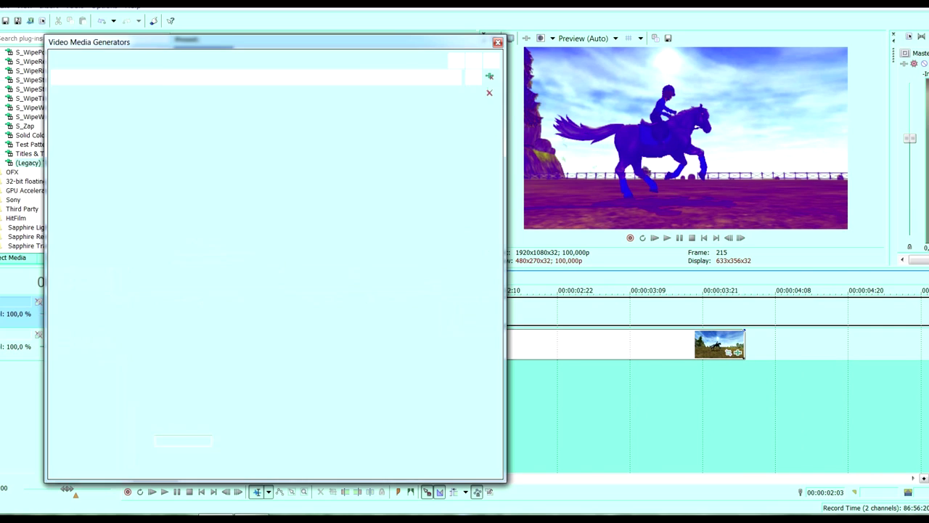
click(136, 130)
click(169, 130)
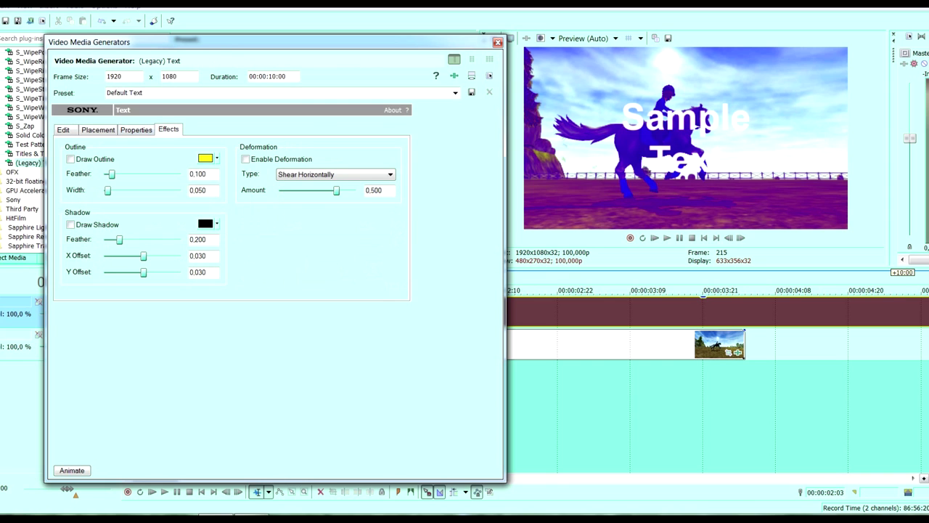
key(ctrl+shift+Tab)
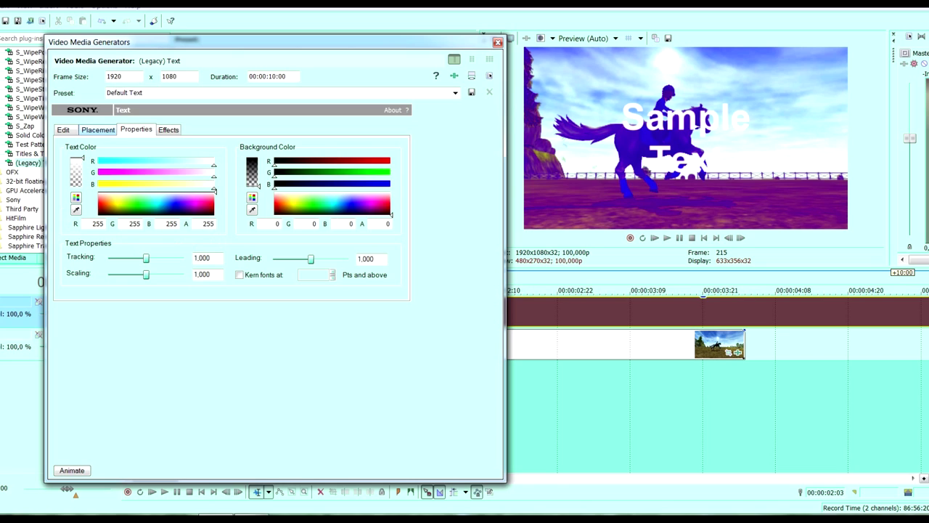
key(ctrl+shift+Tab)
key(ctrl+a)
text(HURTS)
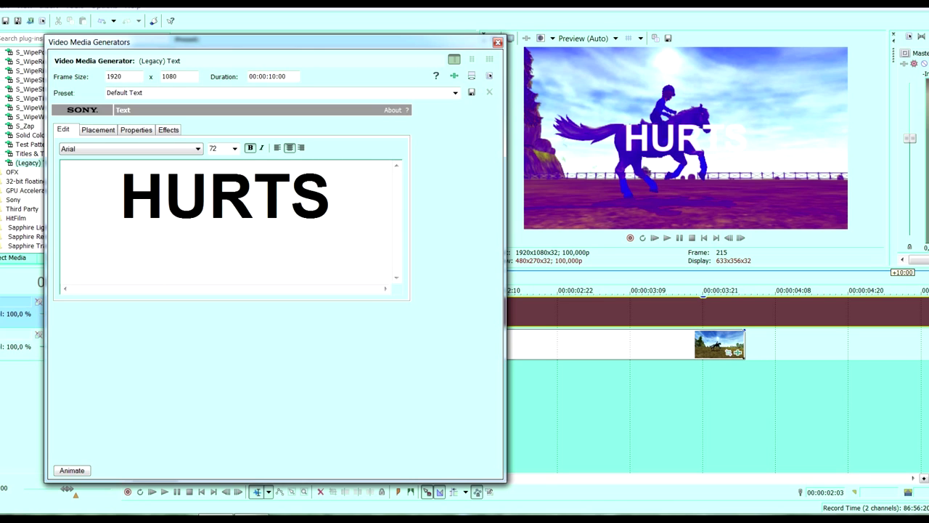
Change the font of the "HURTS" text to basic title font
key(ctrl+a)
key(ctrl+Tab)
key(ctrl+Tab)
key(ctrl+shift+Tab)
key(ctrl+shift+Tab)
click(197, 149)
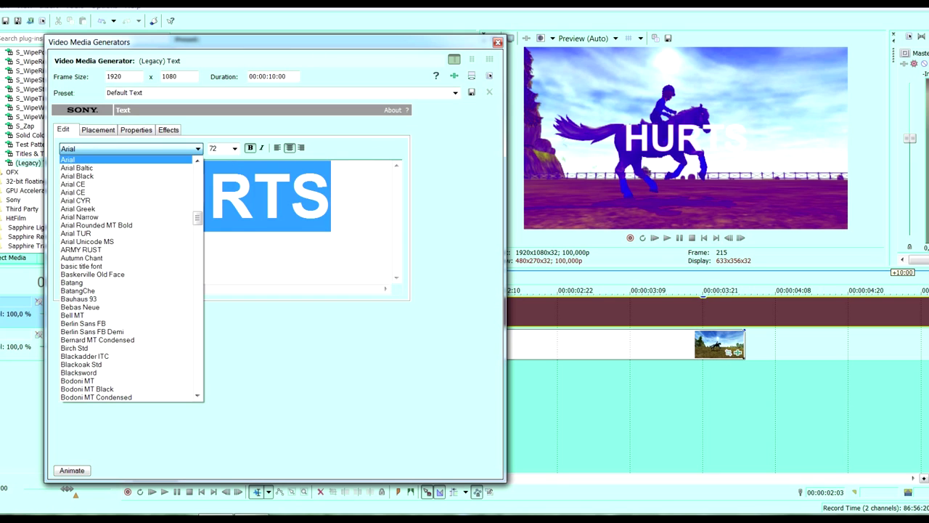
key(Up)
key(Up)
key(Up)
key(Up)
key(Up)
key(Up)
key(Up)
key(Up)
key(Up)
key(Up)
key(Up)
key(Down)
key(Return)
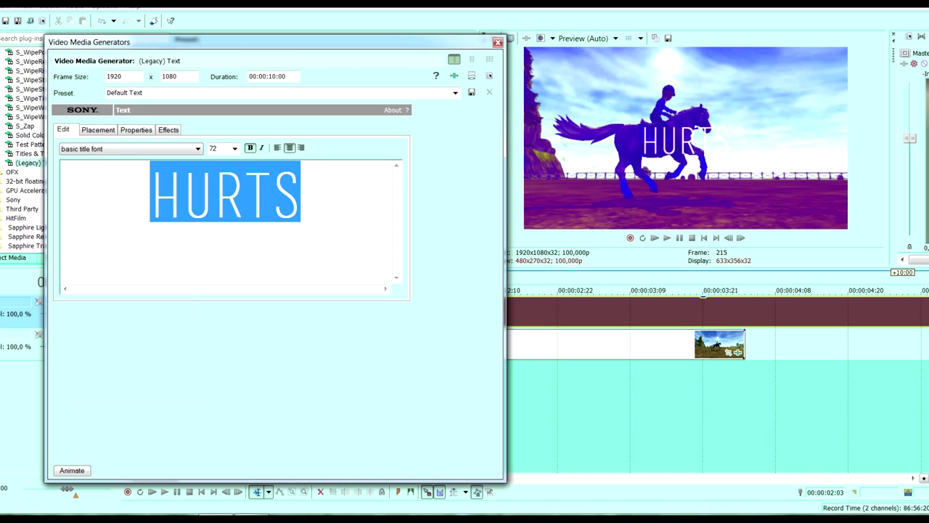
Set the "HURTS" title's scaling to 1,849 and give it a semi-transparent black background
key(ctrl+Tab)
key(ctrl+Tab)
drag(146, 274, 157, 274)
drag(258, 187, 259, 173)
Draw a white outline around the "HURTS" text with a width of 0,420 and a feather of 0,266
key(ctrl+Tab)
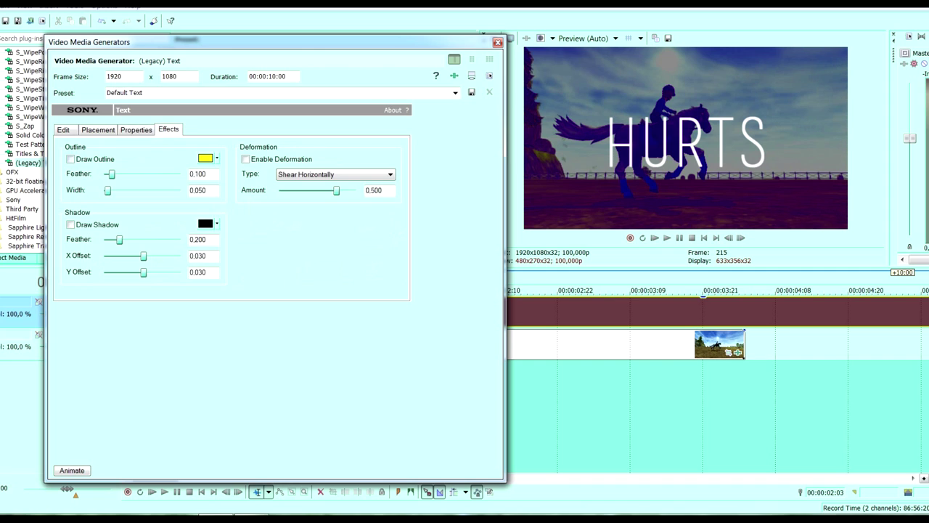
click(70, 159)
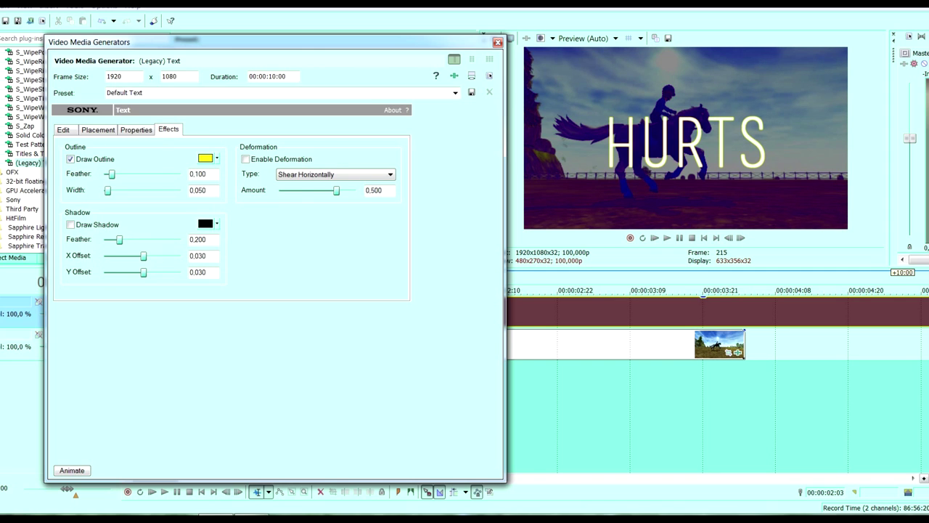
click(217, 159)
drag(250, 201, 251, 192)
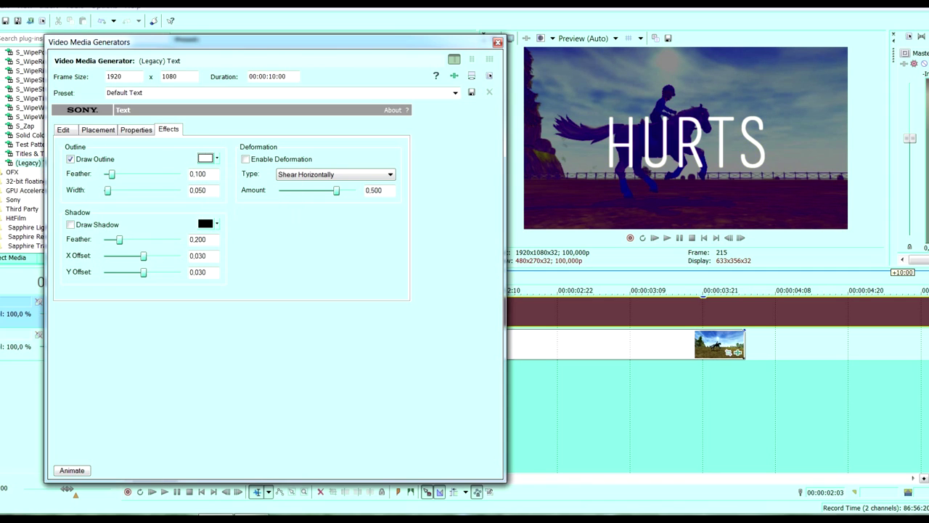
drag(124, 191, 137, 191)
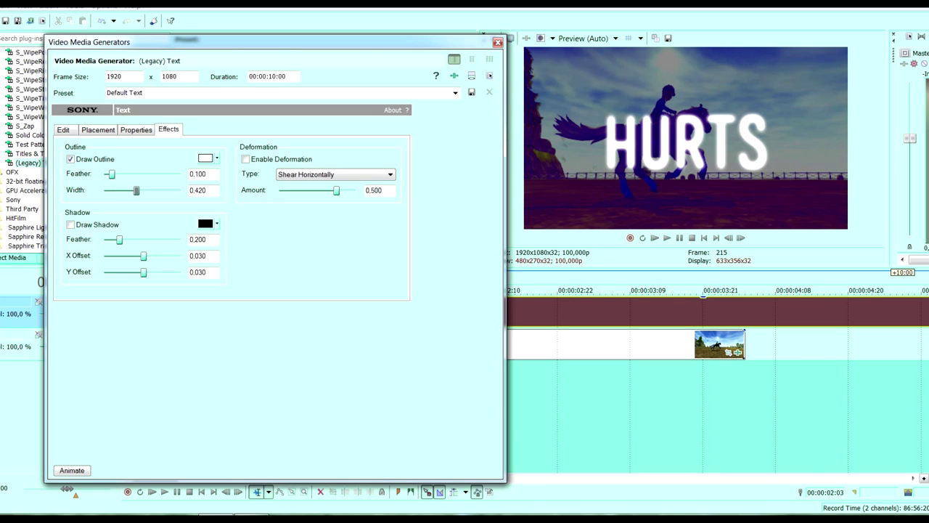
drag(111, 174, 124, 174)
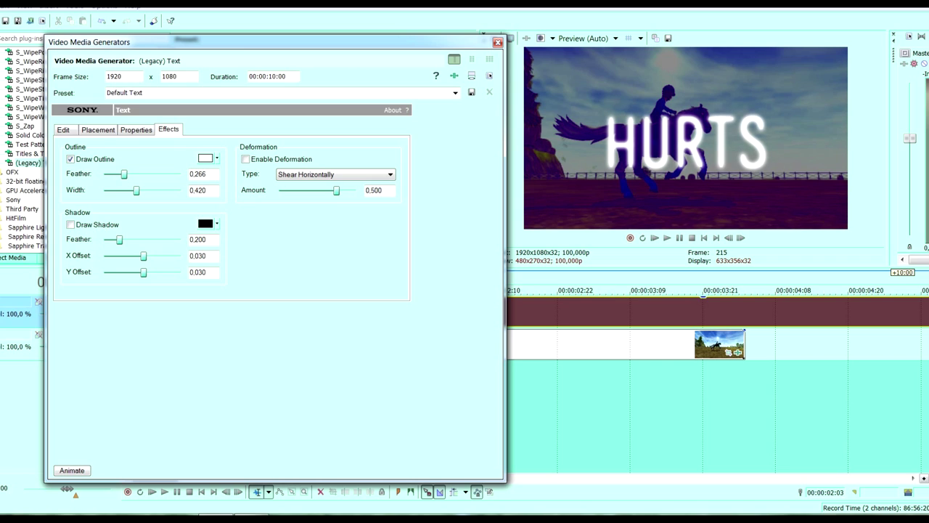
Raise the "HURTS" title's background alpha to 143 and its outline width to 1,000
click(136, 130)
mouse_move(259, 173)
mouse_down()
mouse_move(259, 184)
mouse_move(259, 170)
mouse_up()
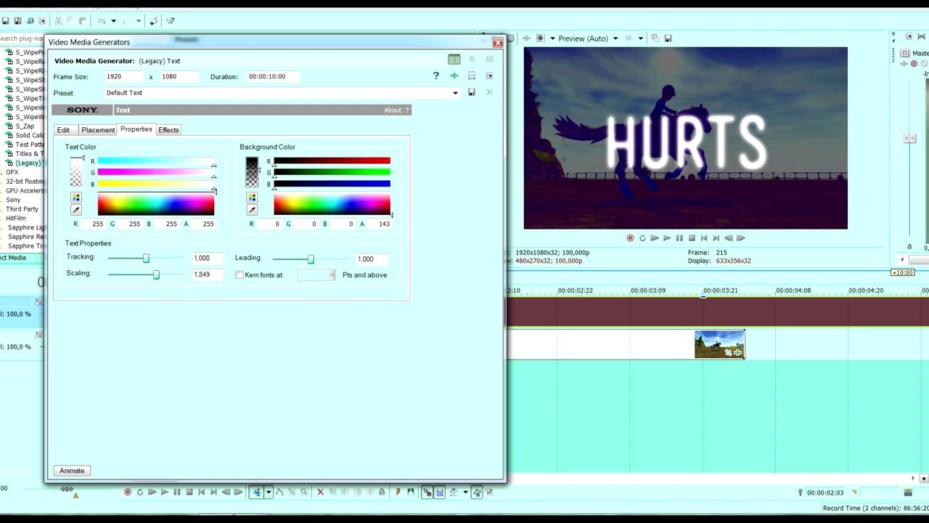
click(168, 129)
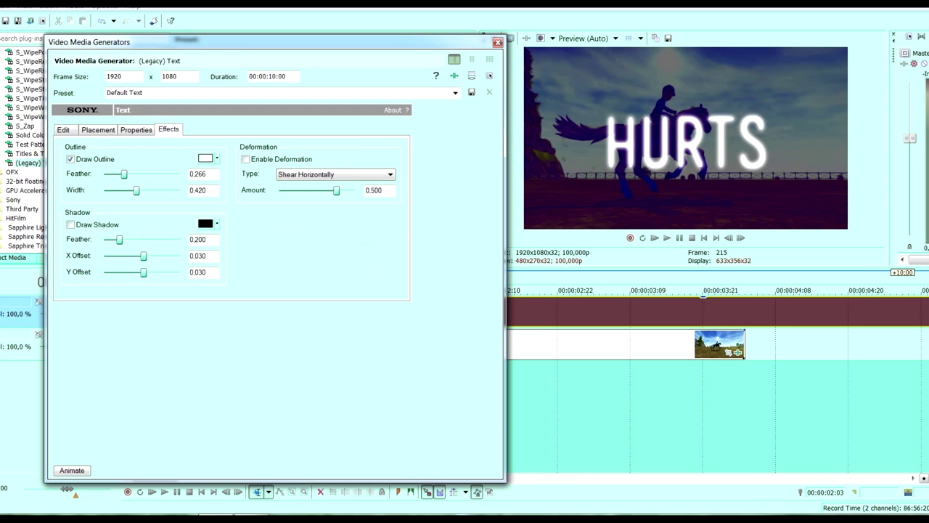
drag(176, 190, 182, 191)
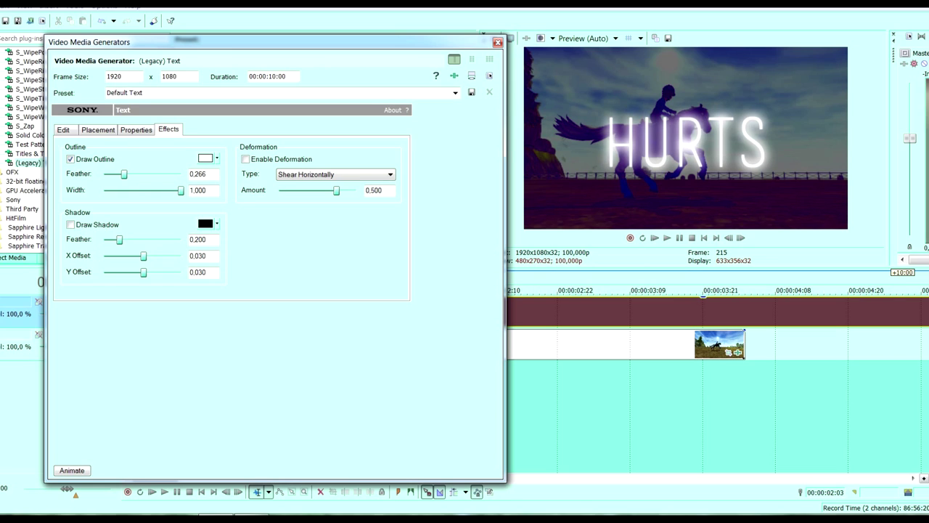
Lower the feather of the "HURTS" title's outline to 0,213
drag(150, 174, 120, 174)
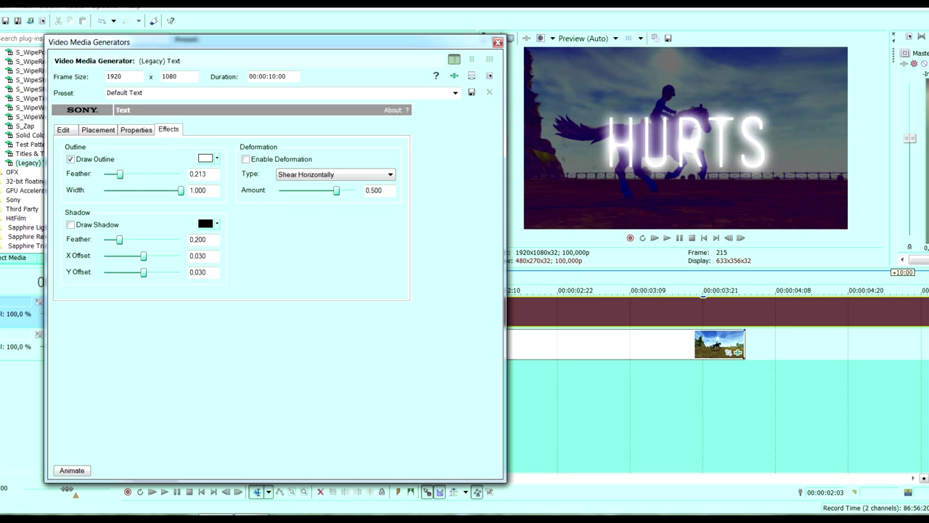
drag(163, 190, 134, 190)
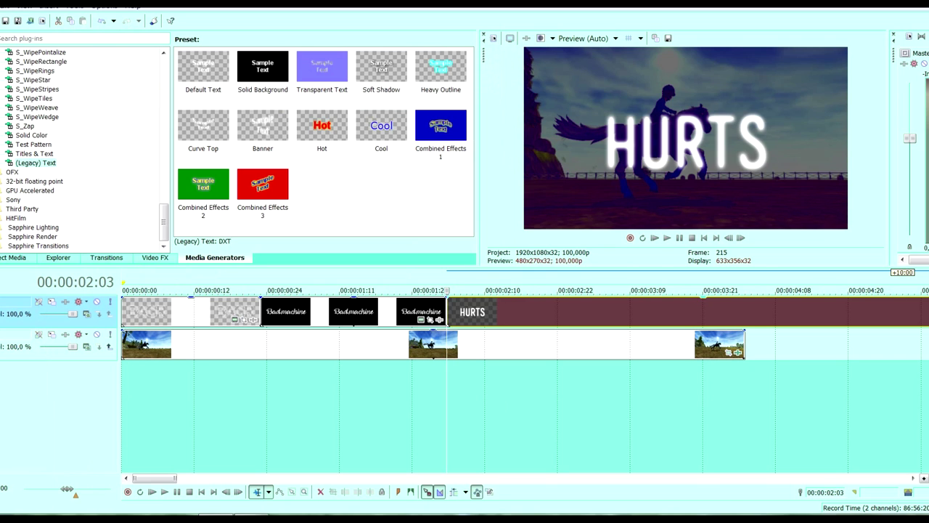
Trim the "HURTS" title so it ends together with the horse clip at 00:00:04:03
key(End)
key(Delete)
scroll(525, 312, down, 2)
scroll(525, 312, up, 1)
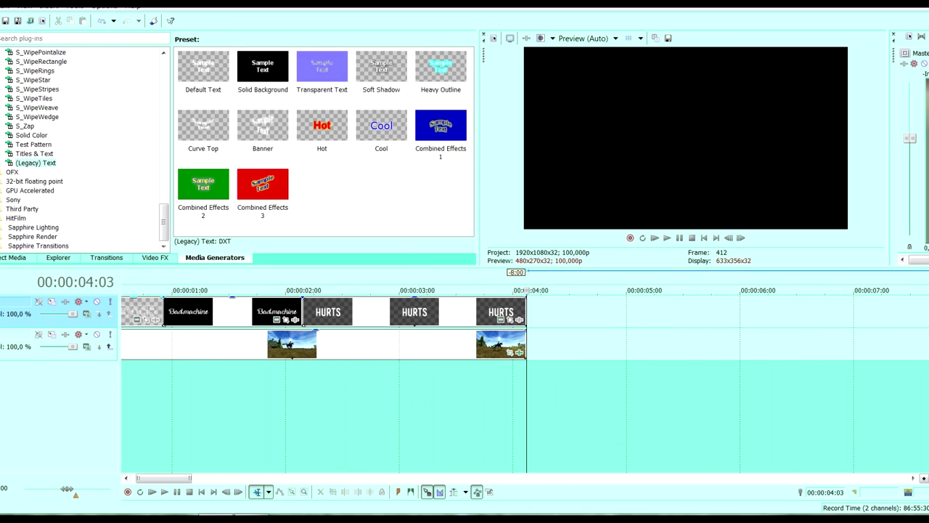
Apply the NewBlue 3D Bouncing Cubes transition with the Coming At Ya! preset between the transparent first title and the "Badmachine" title
click(143, 313)
scroll(143, 312, down, 2)
key(Up)
key(Up)
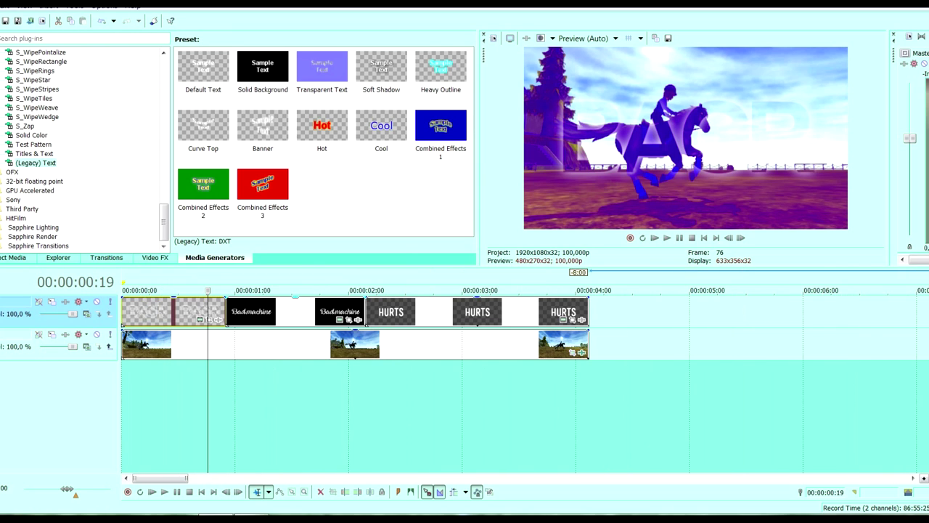
click(229, 312)
scroll(228, 312, down, 2)
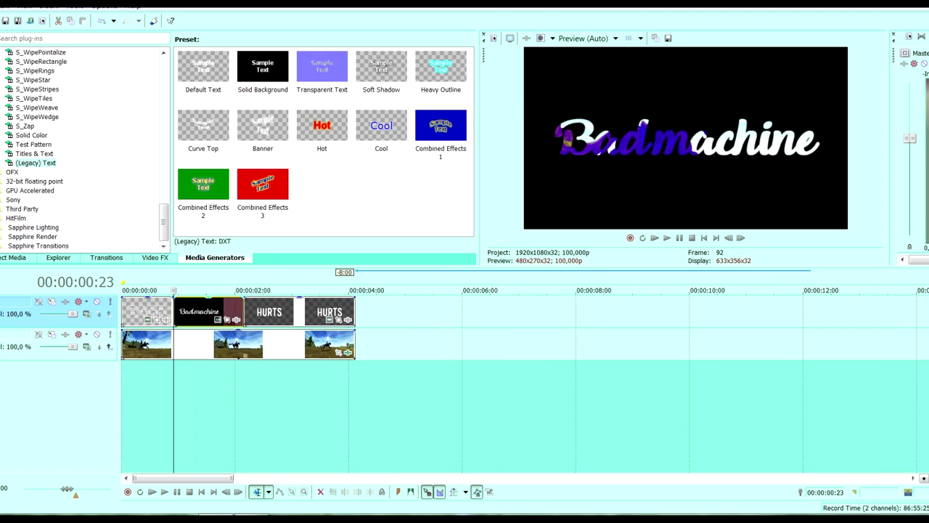
scroll(229, 313, up, 4)
click(155, 258)
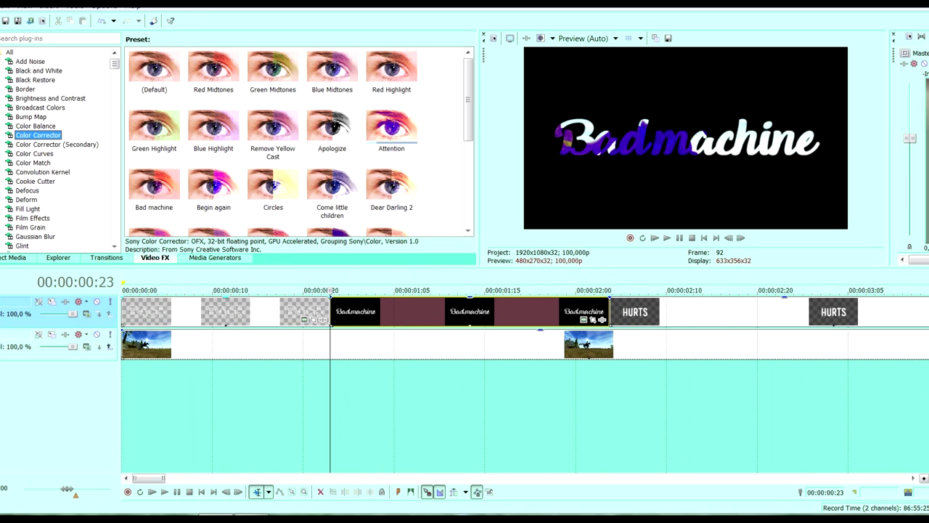
key(alt+7)
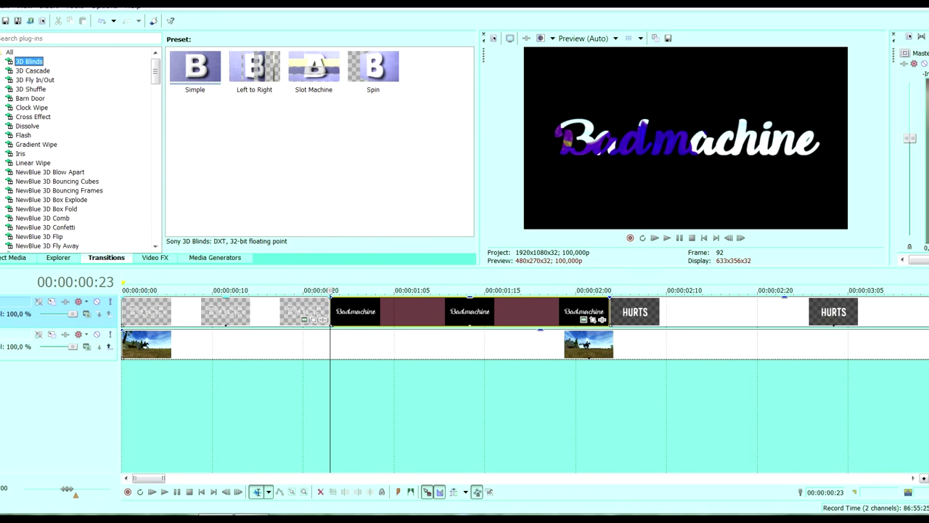
click(57, 182)
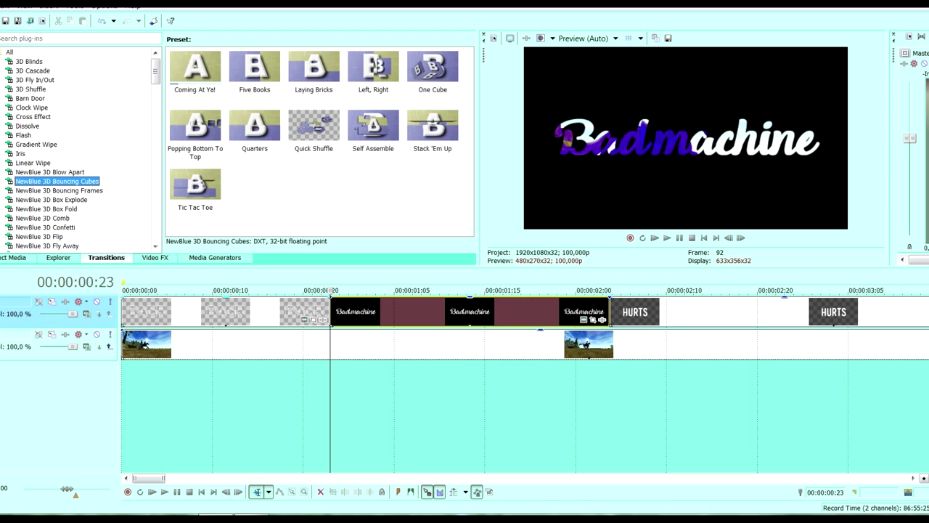
drag(195, 67, 348, 313)
click(422, 5)
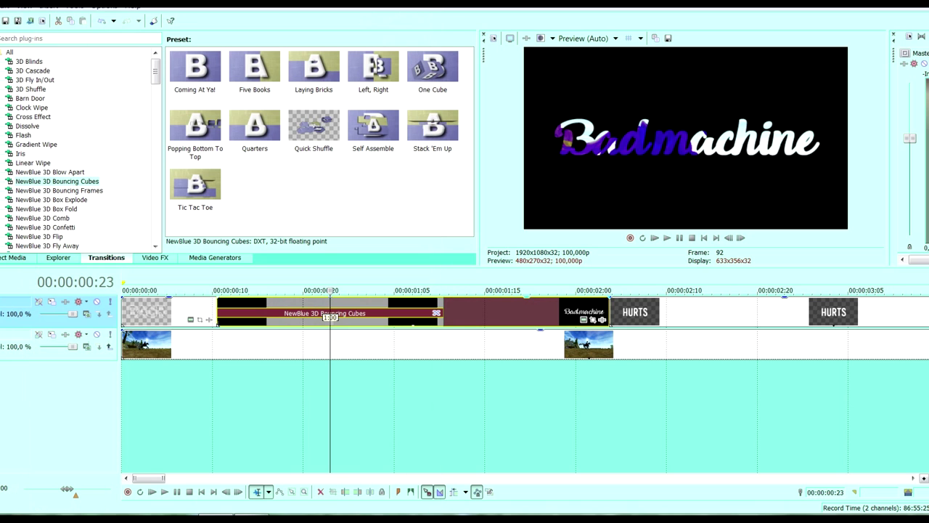
Shorten the Bouncing Cubes transition from both ends to a duration of 0:10
click(208, 309)
key(space)
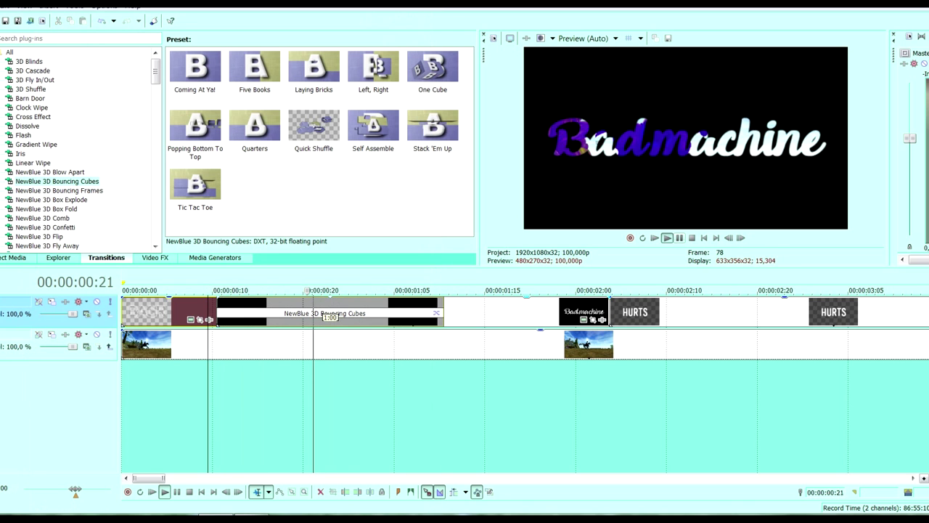
key(Return)
click(332, 320)
drag(444, 311, 374, 311)
drag(217, 313, 279, 312)
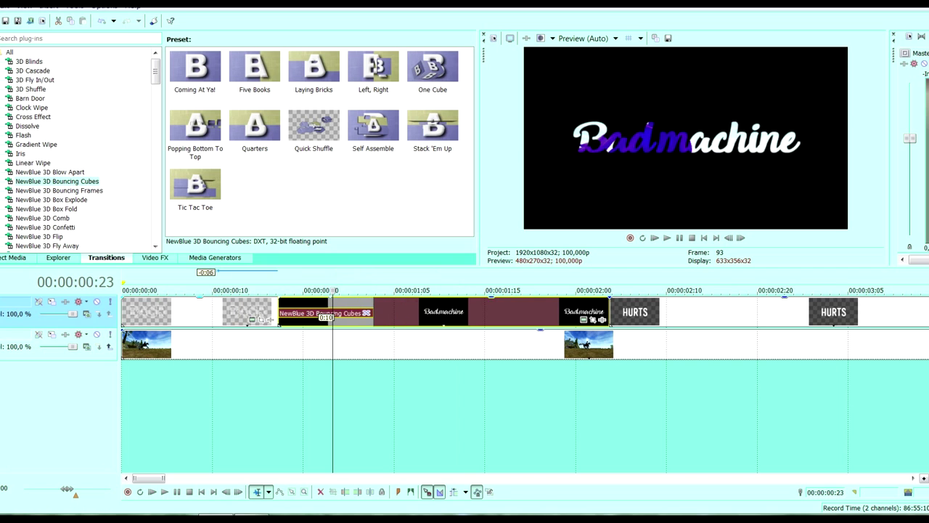
Play back the shortened Bouncing Cubes transition, both with and without the horse clip's track muted
click(225, 312)
key(space)
key(Return)
click(265, 311)
click(96, 334)
key(space)
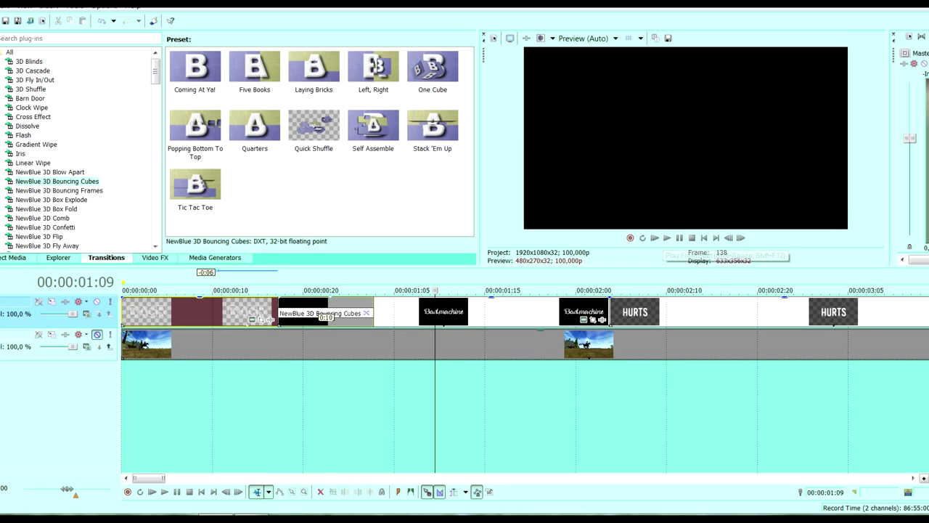
click(240, 312)
click(96, 334)
key(space)
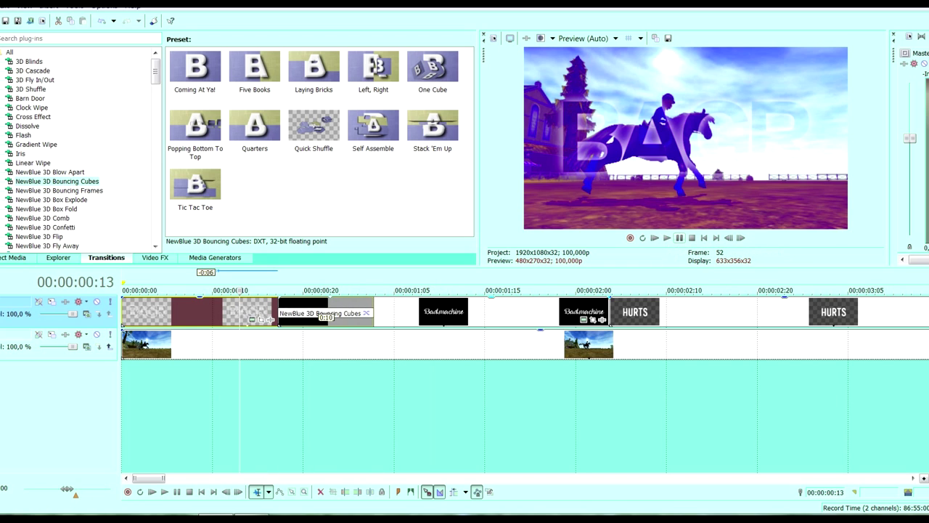
click(679, 238)
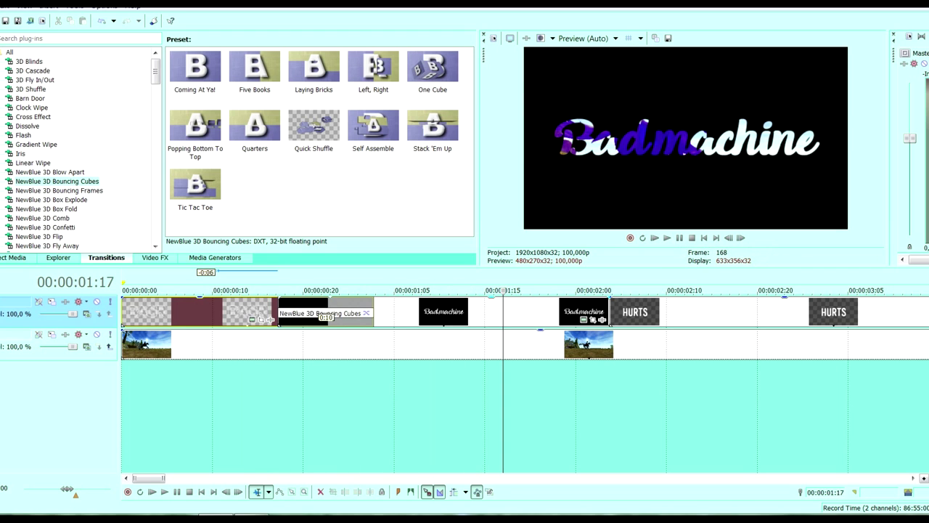
click(241, 311)
key(space)
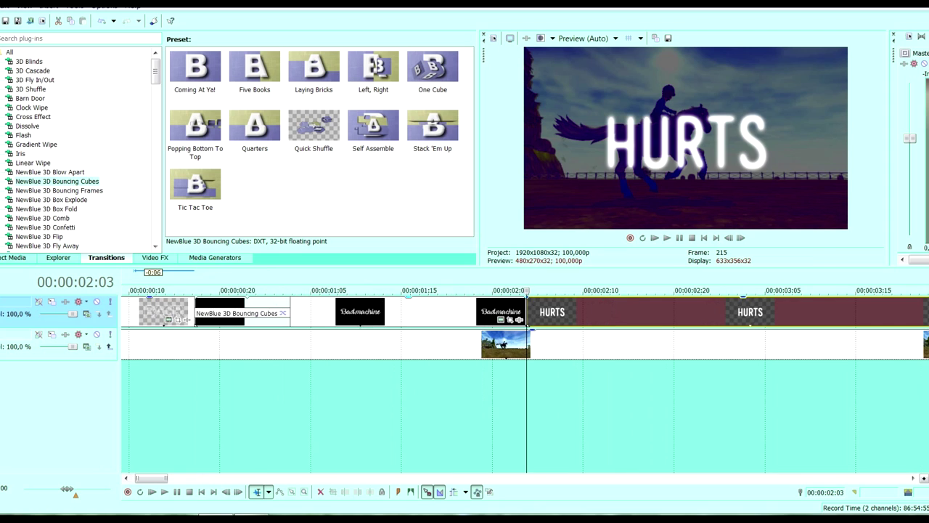
Examine the presets of several transitions, including NewBlue 3D Comb, Flip, Grid Blast and Gradient Wipe
scroll(80, 146, down, 2)
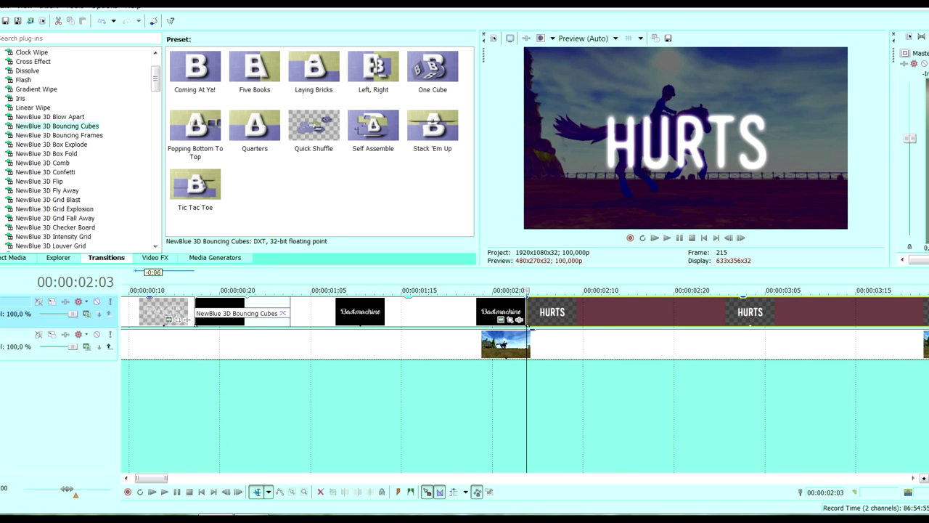
click(45, 172)
click(43, 162)
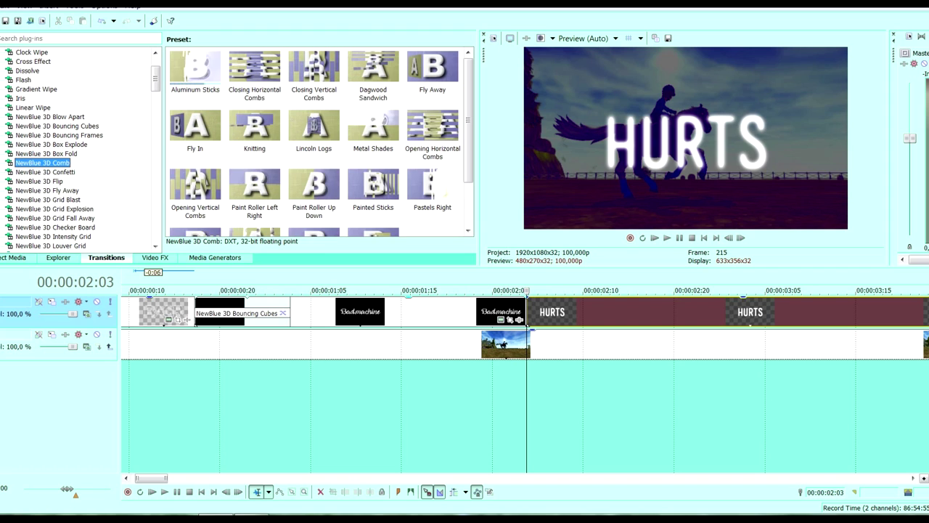
click(47, 190)
click(40, 181)
scroll(47, 181, down, 1)
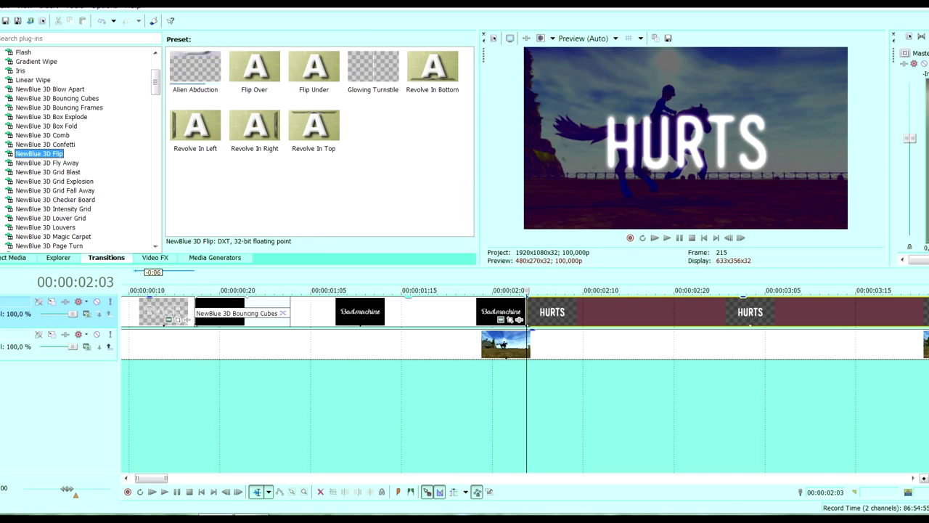
click(55, 182)
click(48, 172)
click(47, 163)
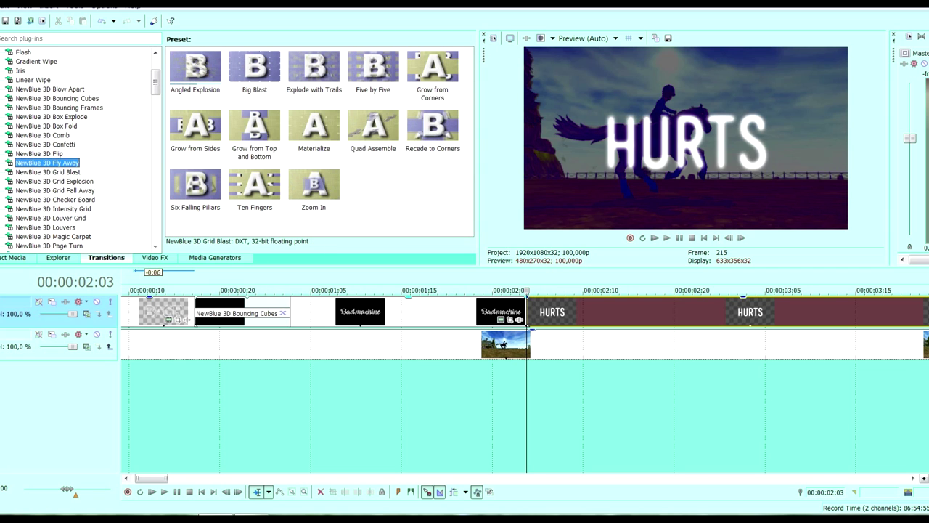
scroll(48, 162, up, 3)
click(36, 144)
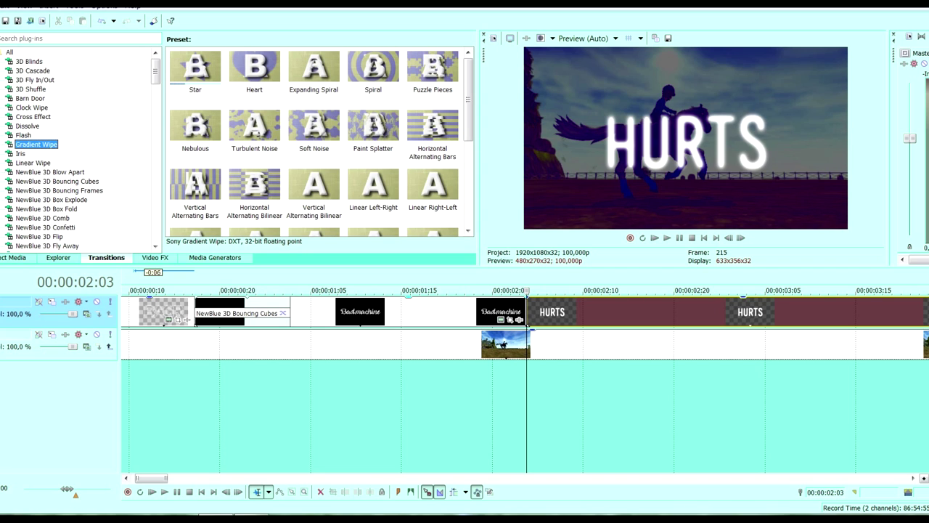
Apply the default Linear Wipe transition between the "Badmachine" and "HURTS" titles with a feather of 0,279
click(33, 163)
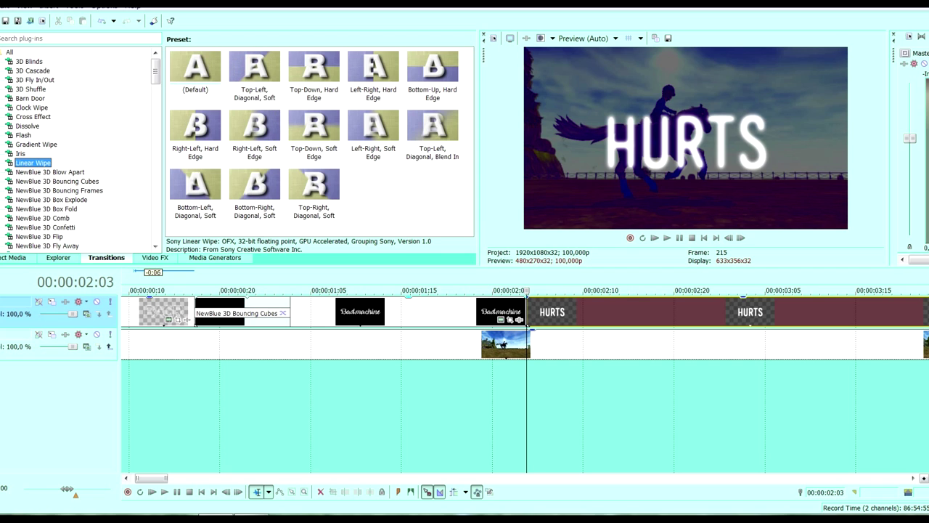
drag(195, 66, 526, 313)
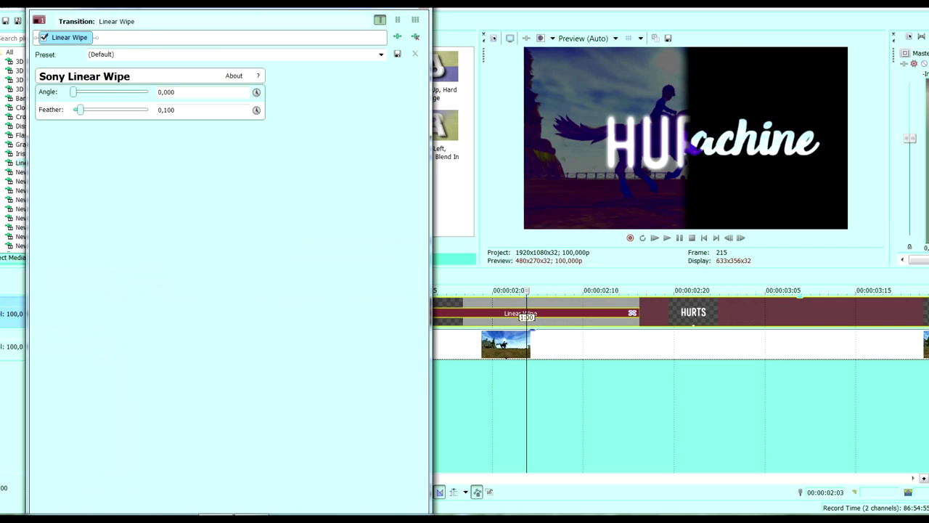
mouse_move(80, 110)
mouse_down()
mouse_move(148, 109)
mouse_move(73, 110)
mouse_move(104, 91)
mouse_move(72, 92)
mouse_move(136, 110)
mouse_move(93, 110)
mouse_up()
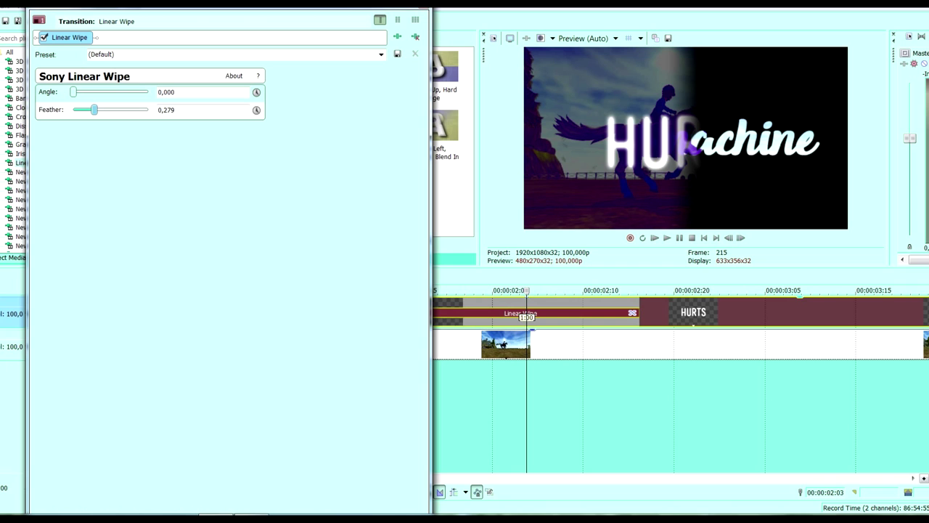
click(423, 8)
Shorten the Linear Wipe transition from both ends to a duration of 0:09
drag(414, 313, 489, 314)
drag(639, 312, 574, 312)
click(456, 311)
key(space)
key(space)
click(462, 319)
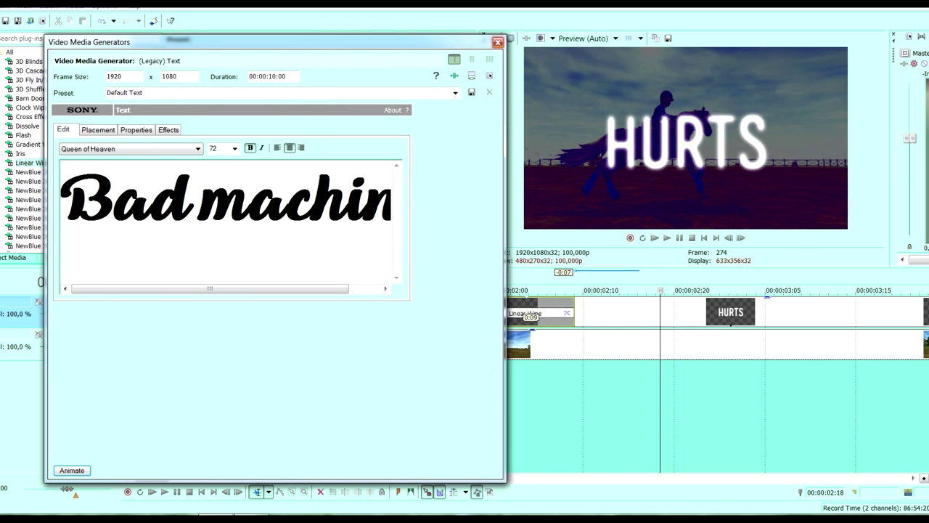
click(499, 42)
Play back the Linear Wipe transition from the "Badmachine" title into the "HURTS" title
click(440, 312)
key(space)
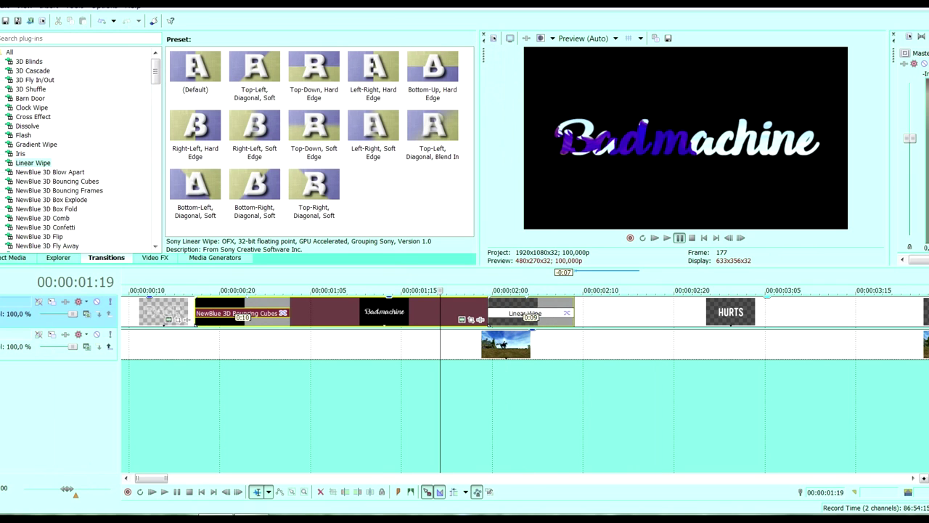
key(space)
scroll(525, 380, down, 4)
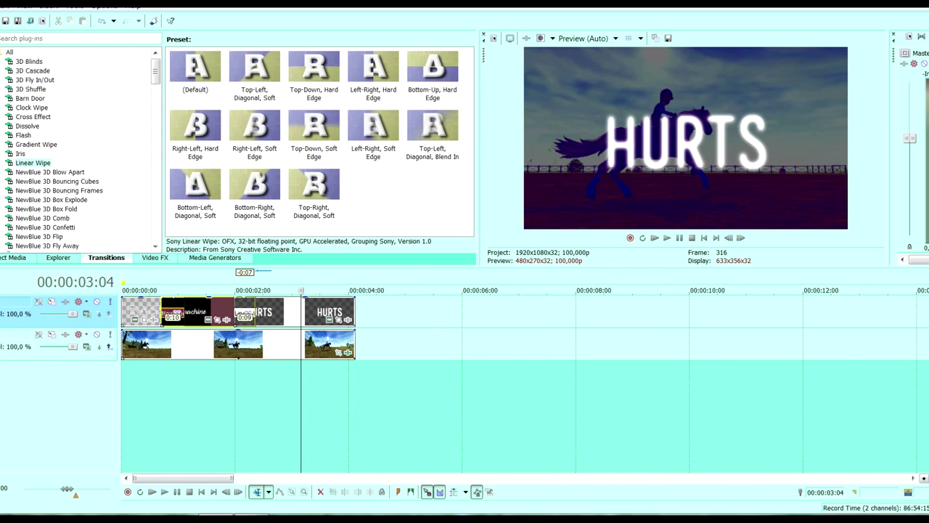
click(315, 313)
scroll(315, 312, up, 3)
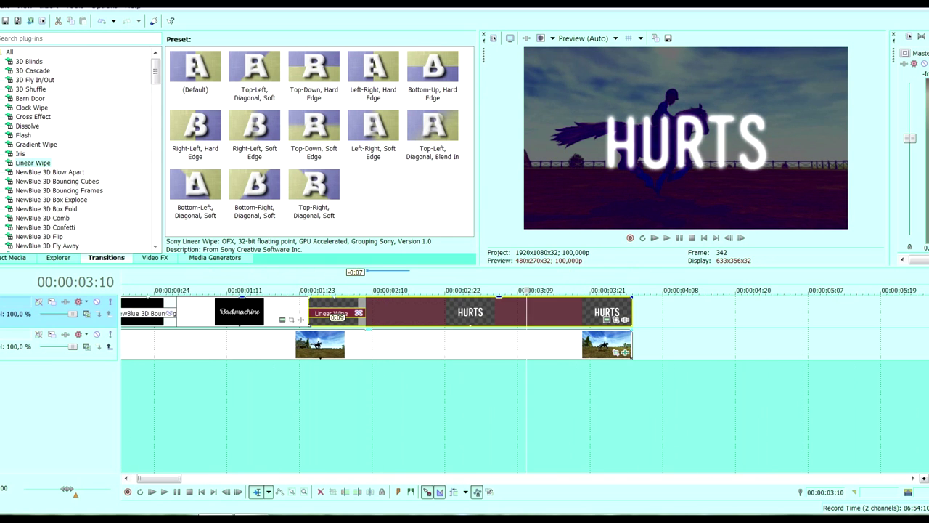
Review a frame of each of the three titles along the timeline
click(259, 312)
key(Down)
key(Down)
key(Down)
click(153, 312)
scroll(153, 312, up, 1)
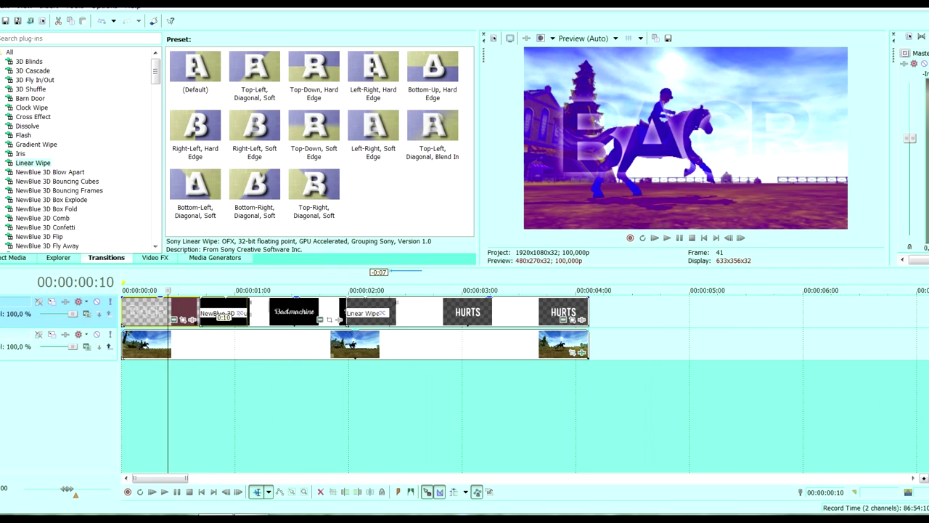
scroll(152, 312, up, 1)
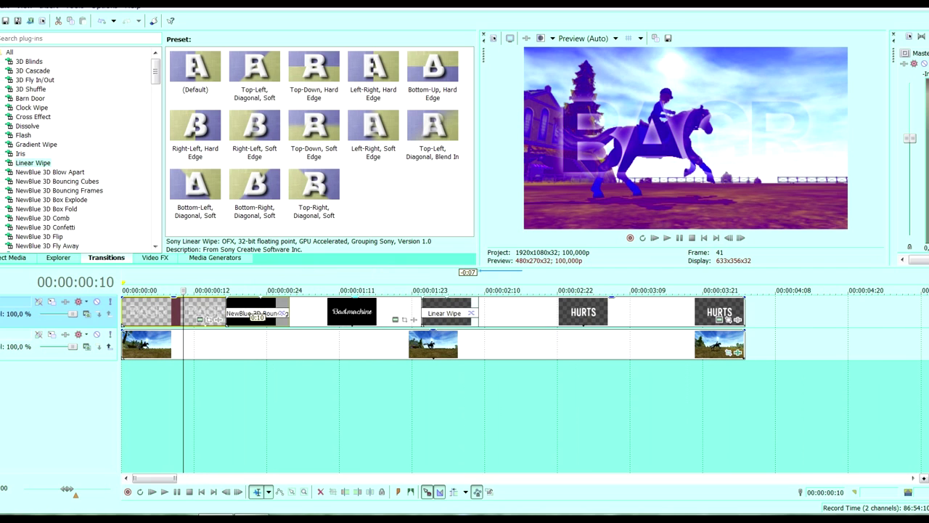
click(373, 312)
click(582, 312)
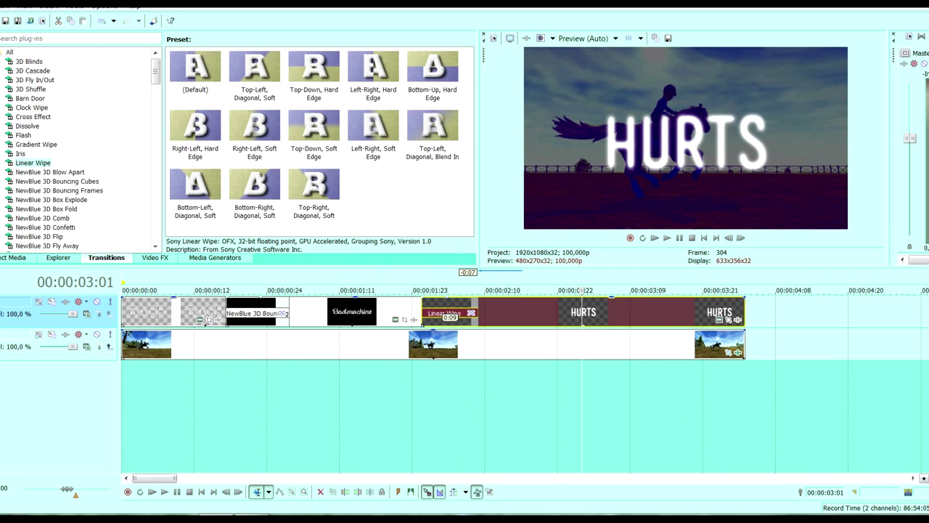
Bring up the (Legacy) Text presets and play the "HURTS" title through to the end of the clip
click(215, 258)
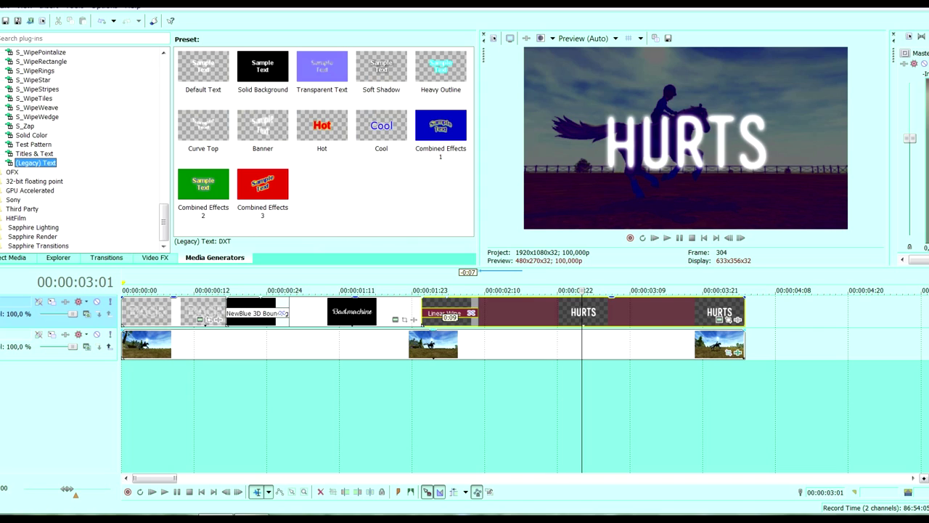
key(space)
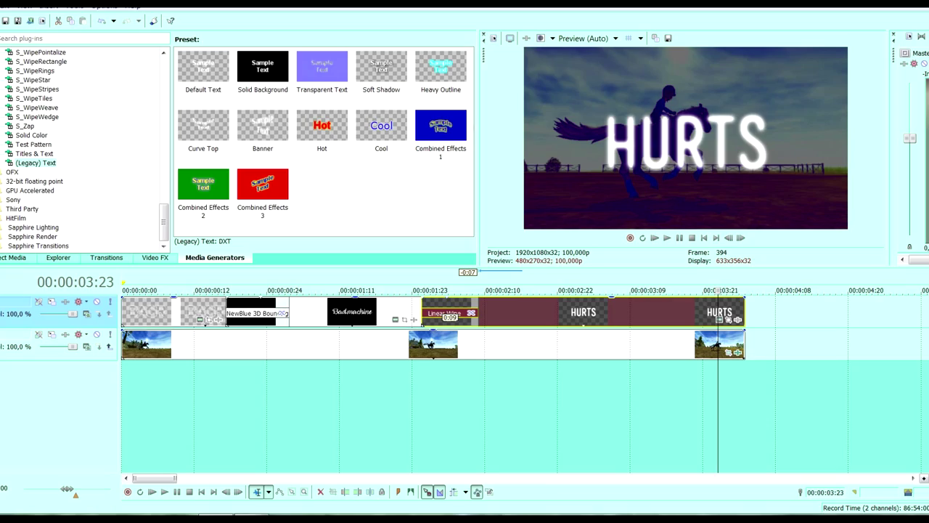
key(space)
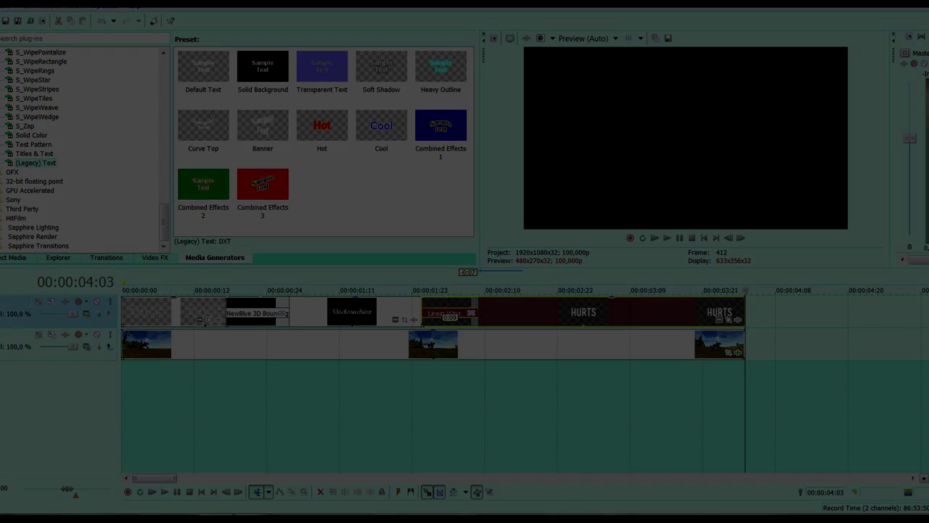